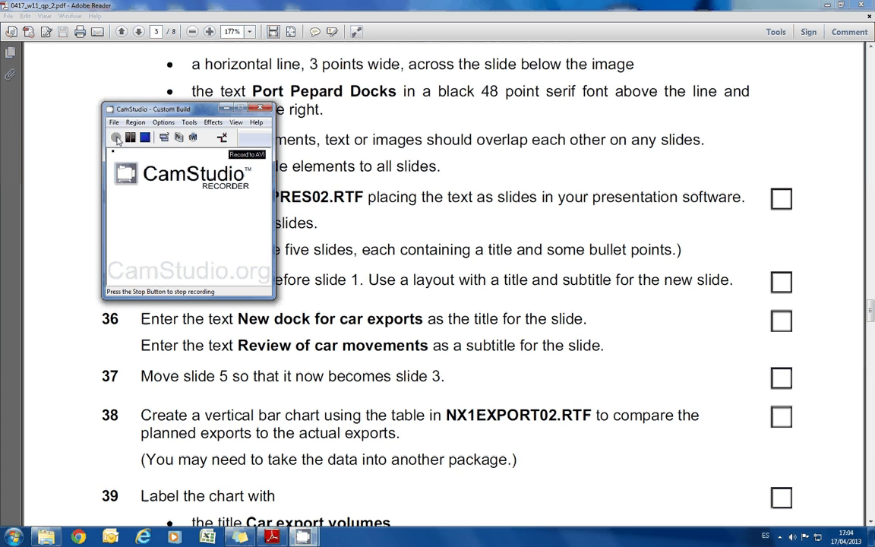
# Read question 33 in the PDF, select the NX1PRES02.RTF file name, and launch PowerPoint 2007
pyautogui.click(118, 139)
pyautogui.scroll(3, 323, 197)
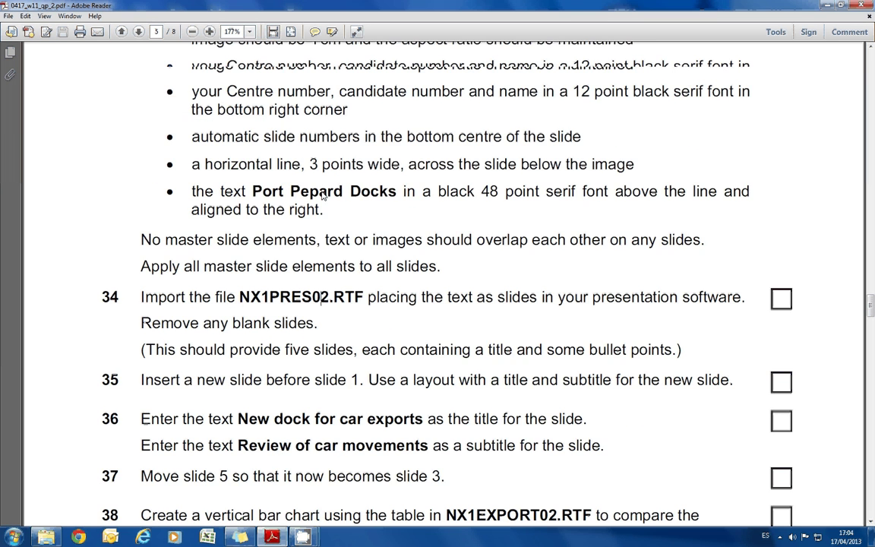
pyautogui.scroll(3, 323, 196)
pyautogui.scroll(3, 376, 297)
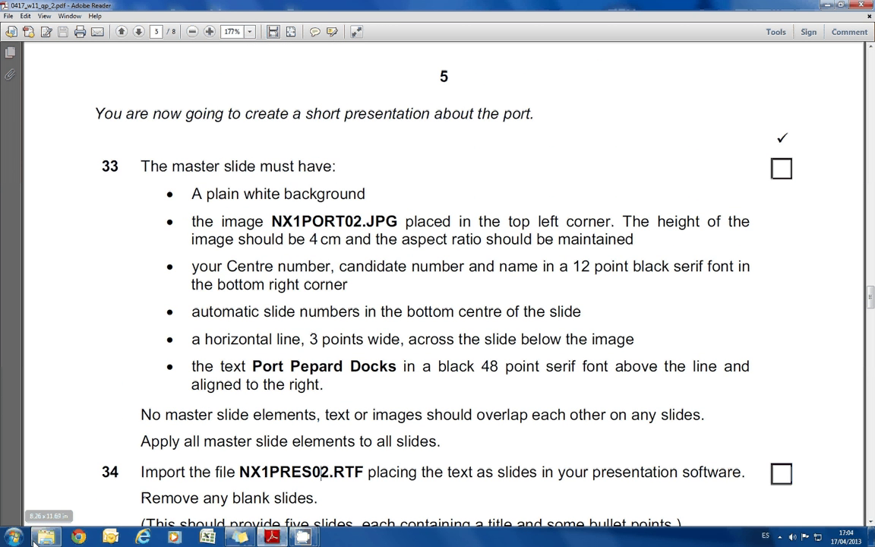
pyautogui.scroll(-1, 327, 425)
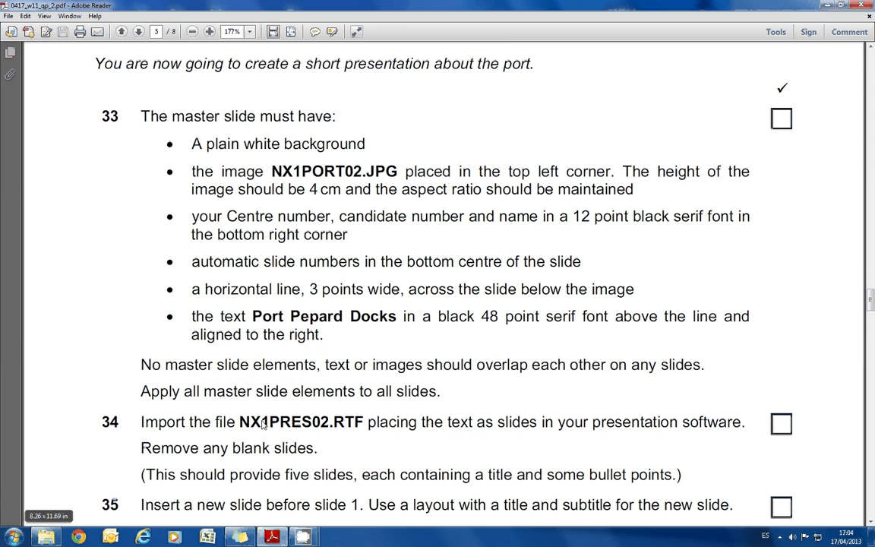
pyautogui.moveTo(364, 422); pyautogui.dragTo(215, 422)
pyautogui.click(14, 537)
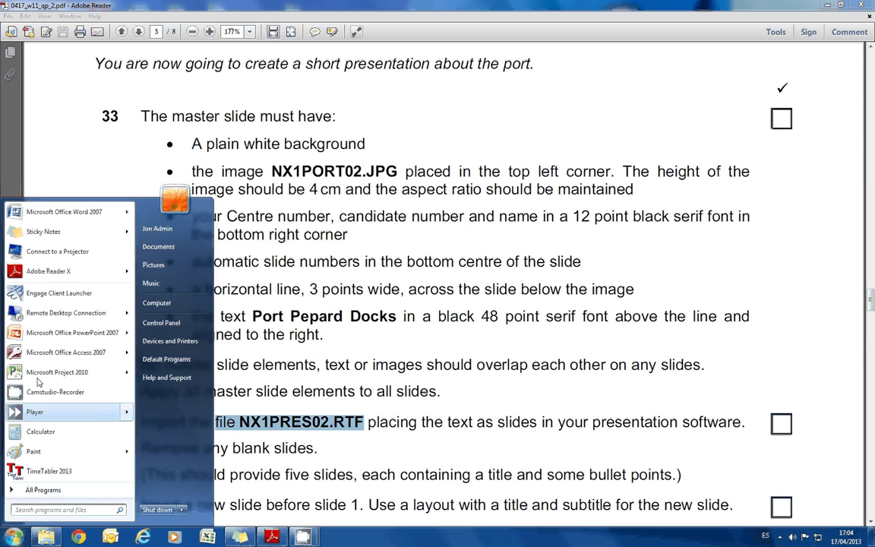
pyautogui.click(69, 354)
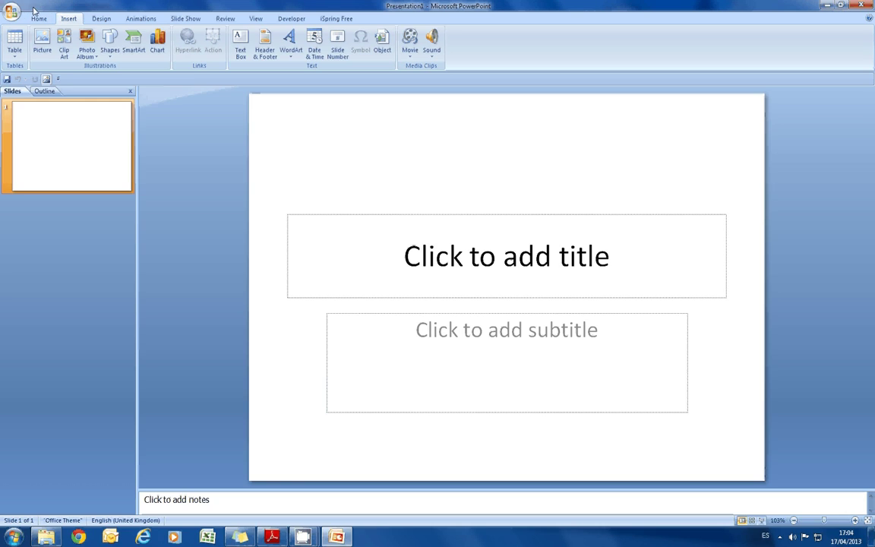
# Open NX1PRES02.rtf from Desktop > 0417_w11_sf_2 with the All Files (*.*) filter
pyautogui.click(13, 15)
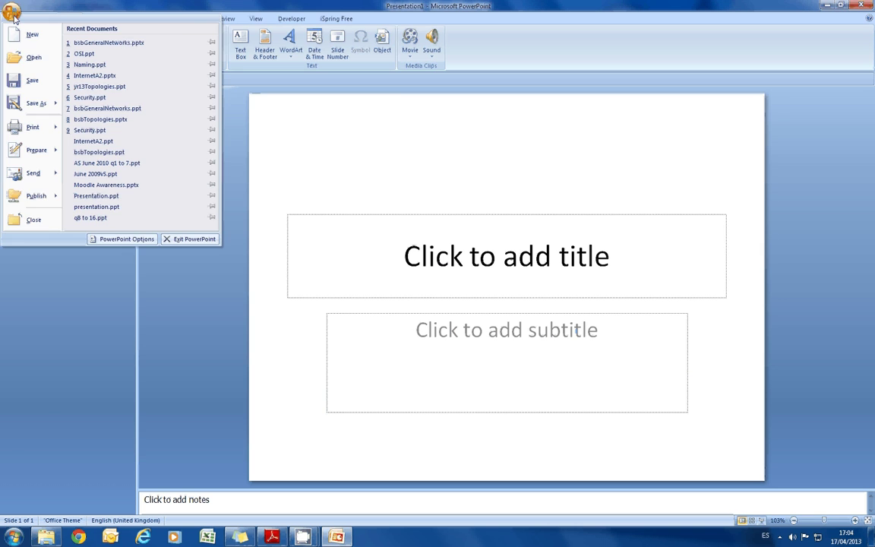
pyautogui.click(33, 57)
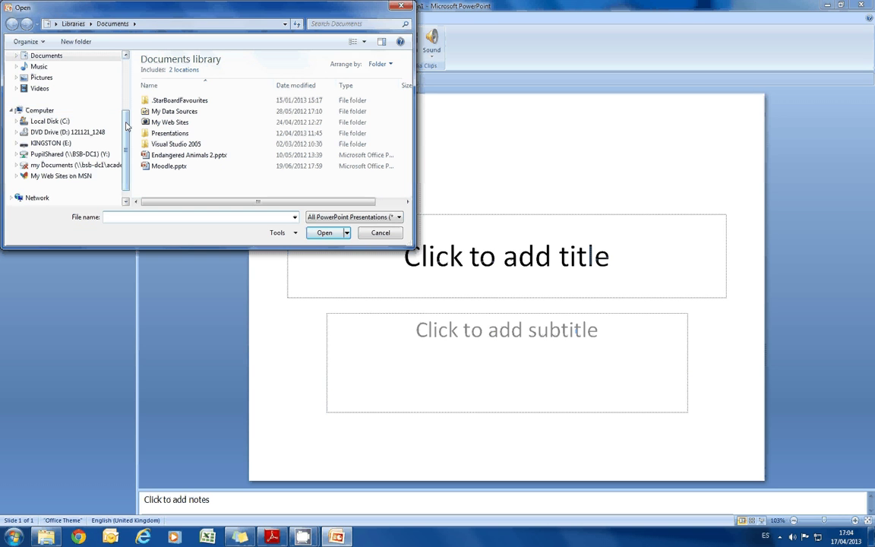
pyautogui.scroll(3, 127, 126)
pyautogui.click(42, 67)
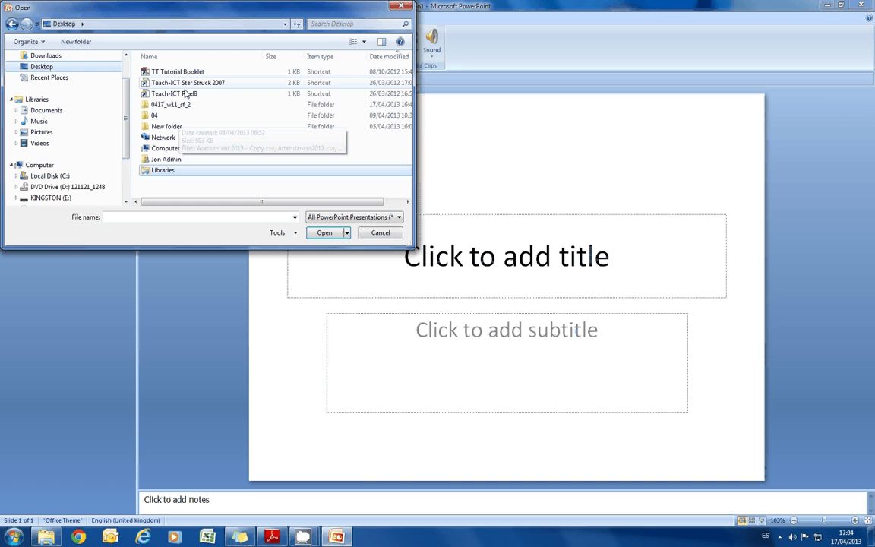
pyautogui.doubleClick(168, 105)
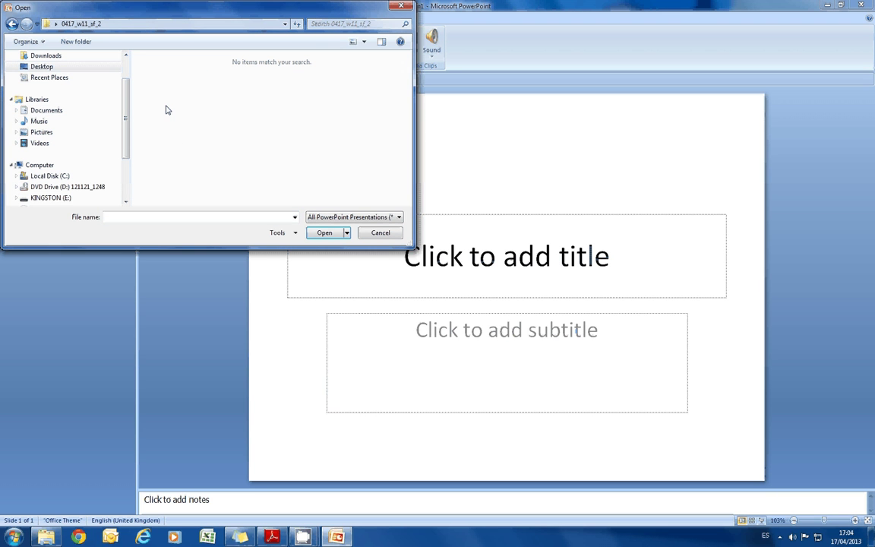
pyautogui.click(327, 218)
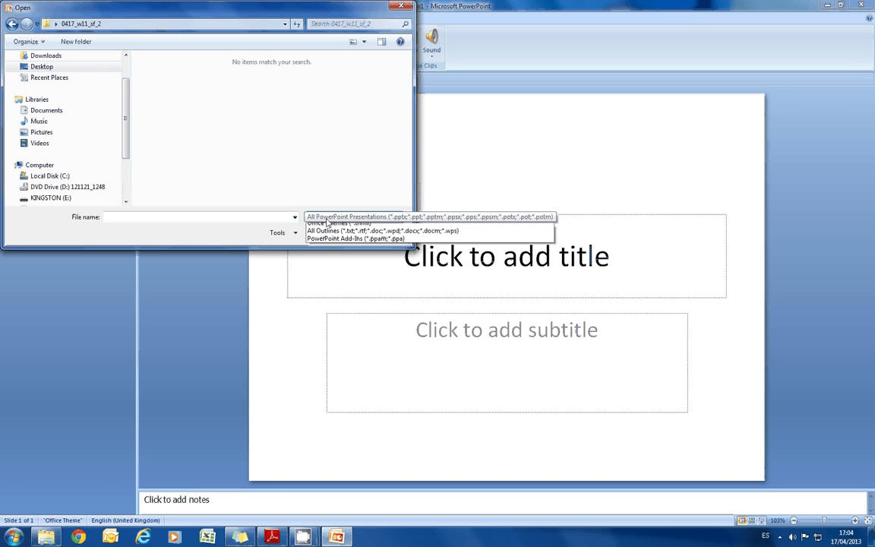
pyautogui.click(327, 227)
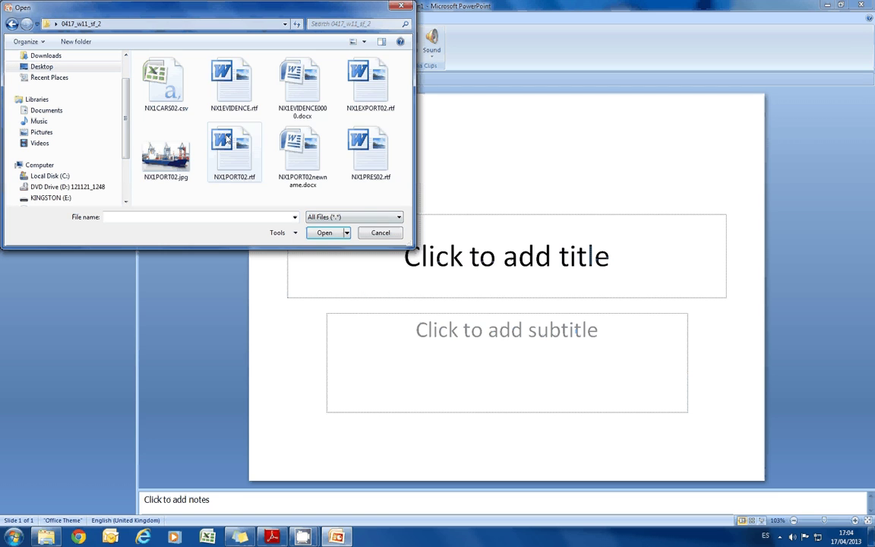
pyautogui.click(365, 163)
pyautogui.doubleClick(365, 163)
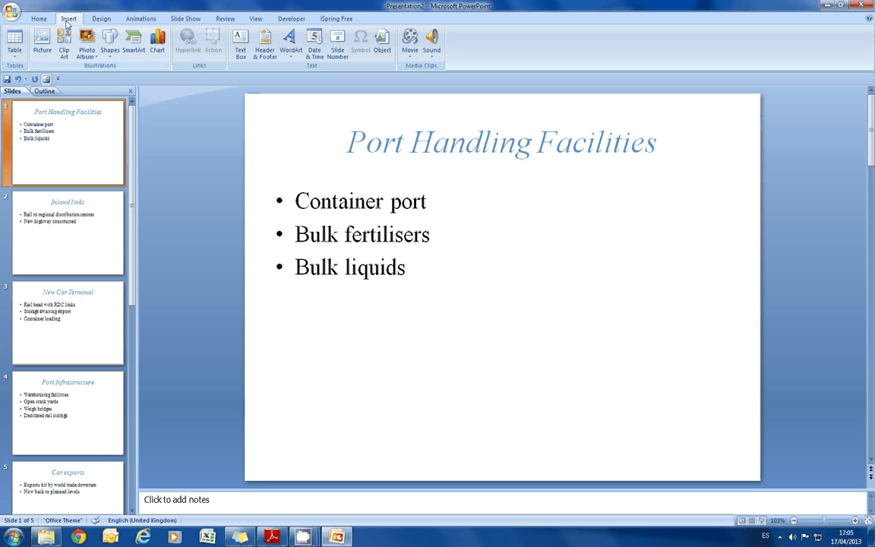
# Add slide numbers and a 'My Name' footer, applied to all slides
pyautogui.click(266, 53)
pyautogui.click(117, 290)
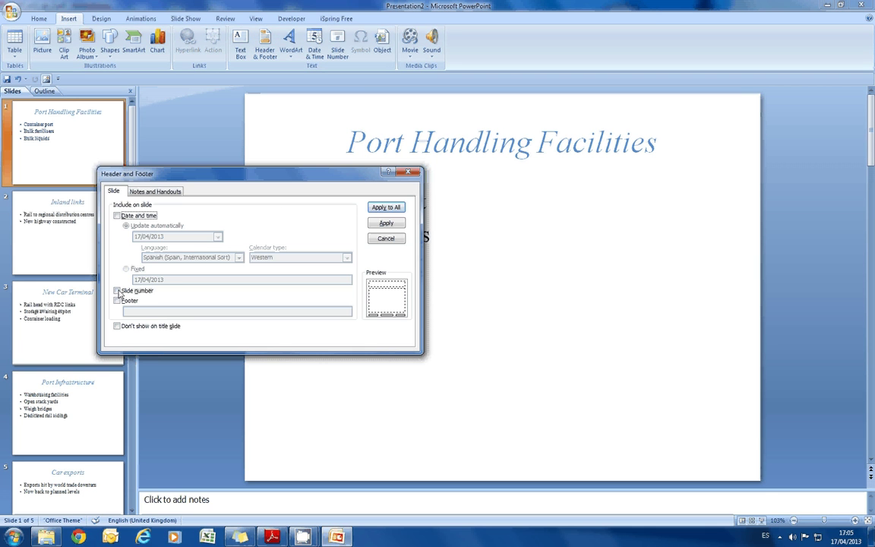
pyautogui.click(117, 301)
pyautogui.click(161, 311)
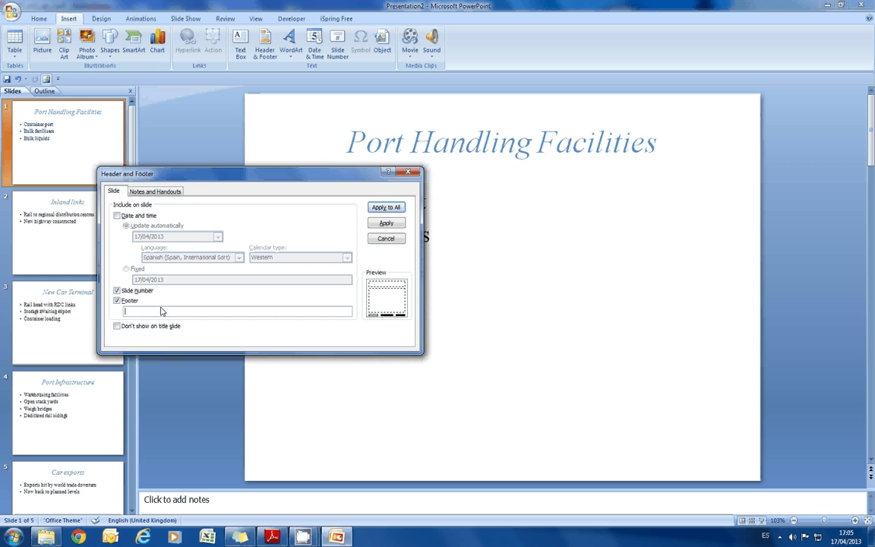
pyautogui.write('My Nam')
pyautogui.write('e')
pyautogui.click(386, 222)
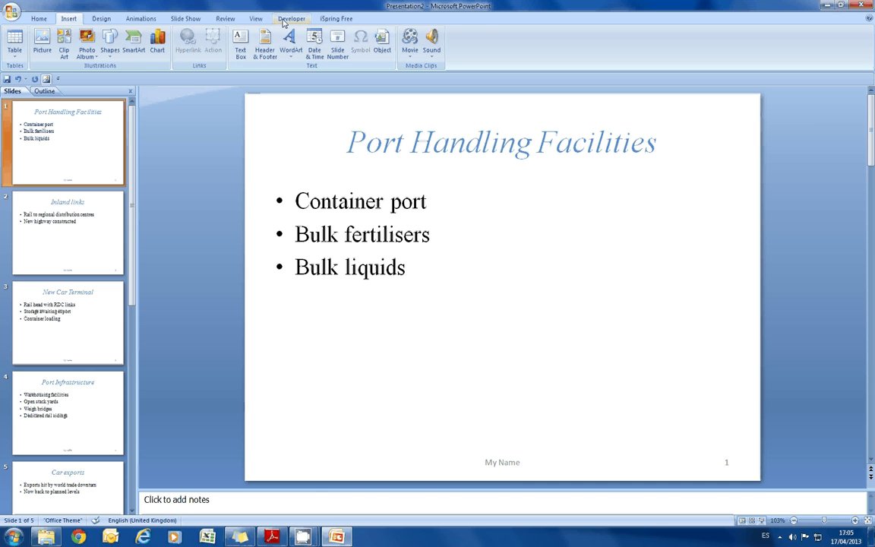
# On the slide master, centre the page number at bottom centre and right-align My Name bottom-right
pyautogui.click(256, 19)
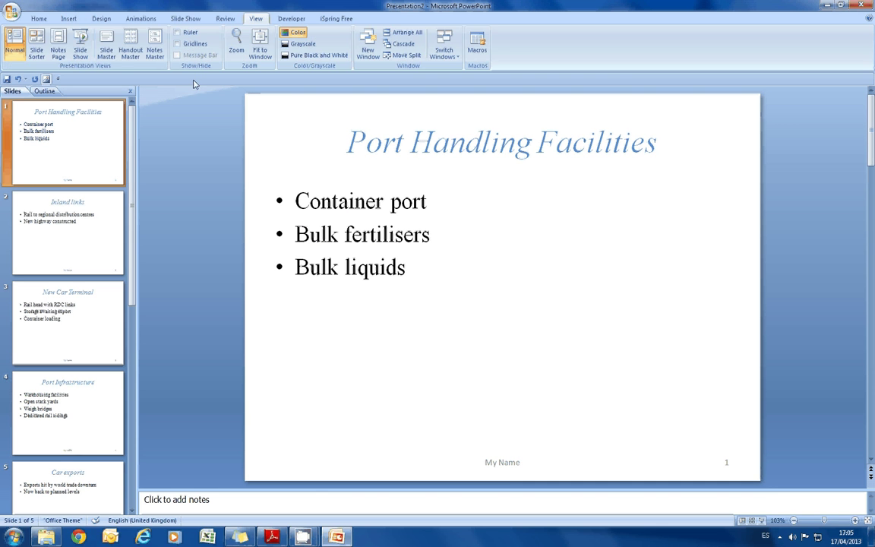
pyautogui.click(106, 47)
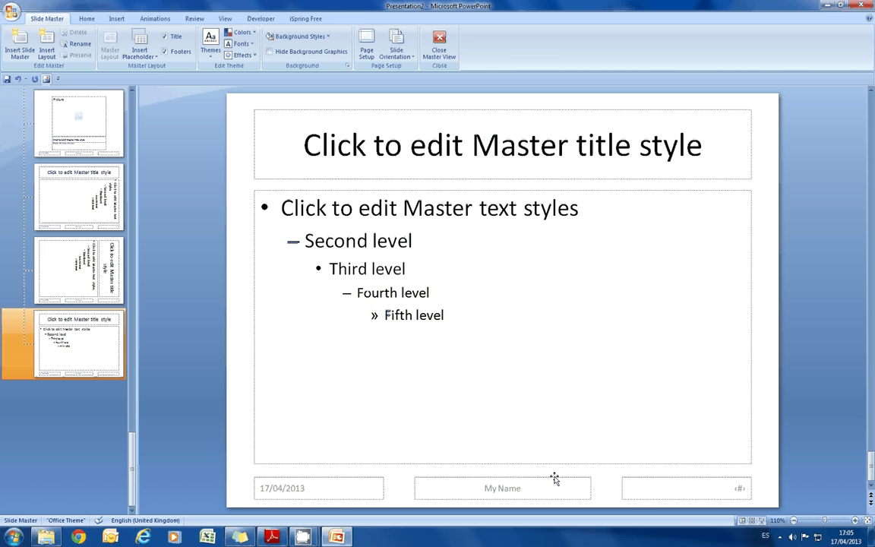
pyautogui.moveTo(555, 478)
pyautogui.mouseDown()
pyautogui.moveTo(563, 483)
pyautogui.moveTo(558, 477)
pyautogui.mouseUp()
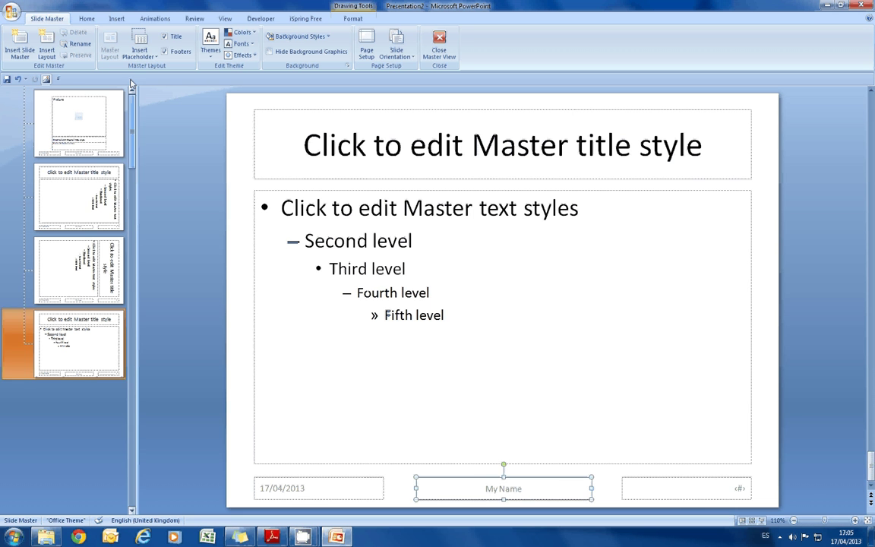
pyautogui.moveTo(129, 443); pyautogui.dragTo(129, 130)
pyautogui.click(90, 149)
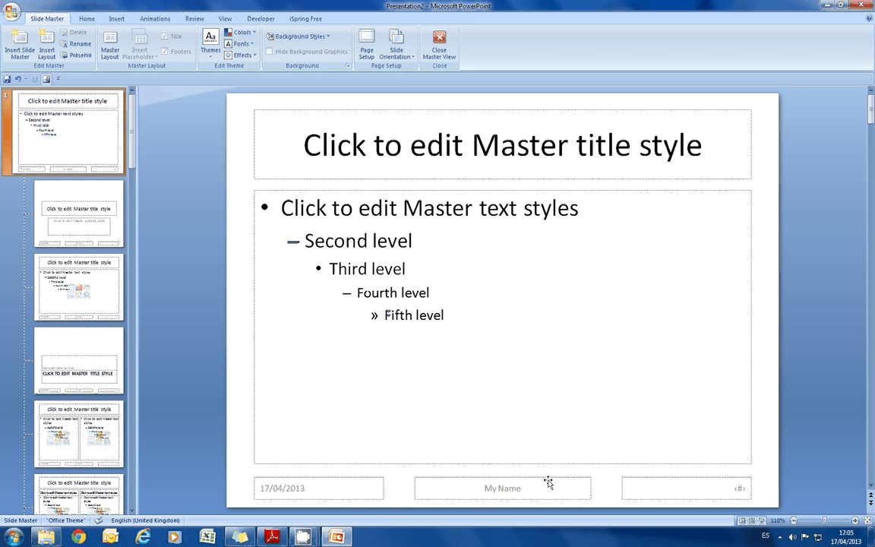
pyautogui.moveTo(549, 481); pyautogui.dragTo(669, 429)
pyautogui.moveTo(678, 475)
pyautogui.mouseDown()
pyautogui.moveTo(471, 479)
pyautogui.moveTo(475, 472)
pyautogui.mouseUp()
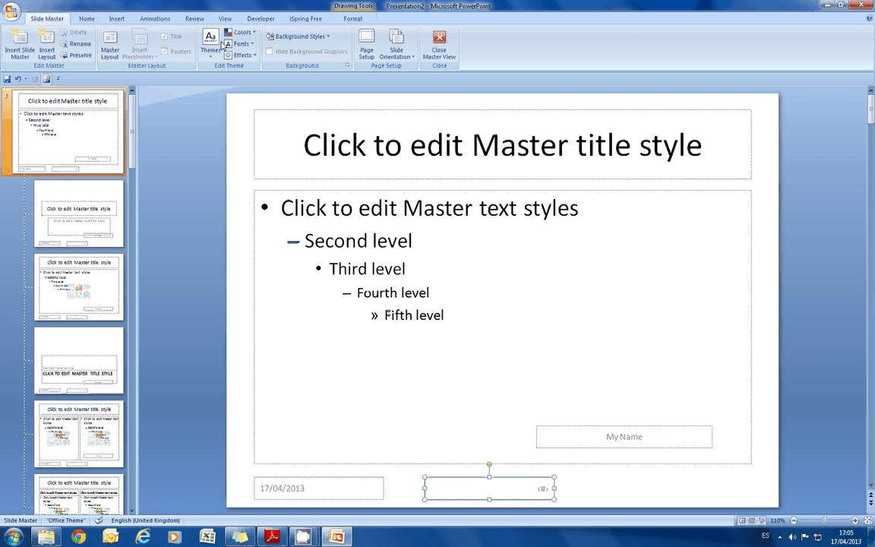
pyautogui.click(88, 18)
pyautogui.click(285, 51)
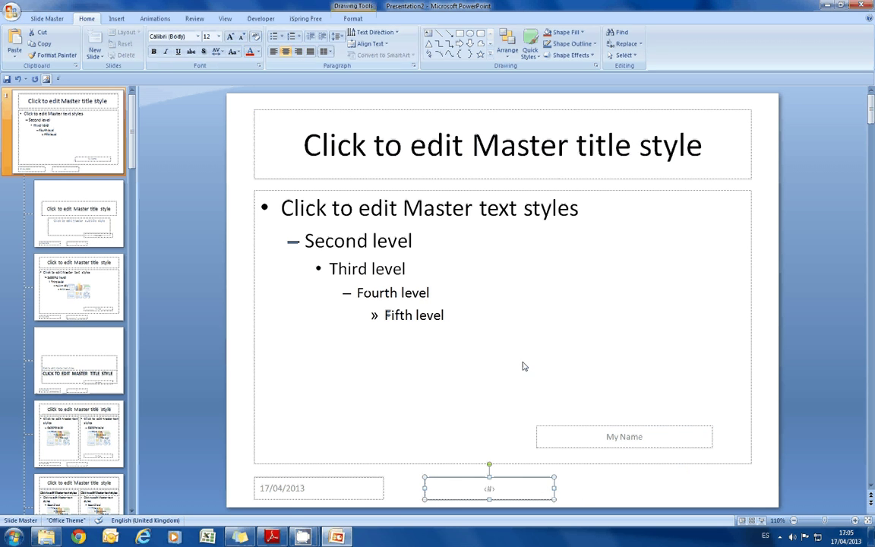
pyautogui.moveTo(608, 429); pyautogui.dragTo(658, 477)
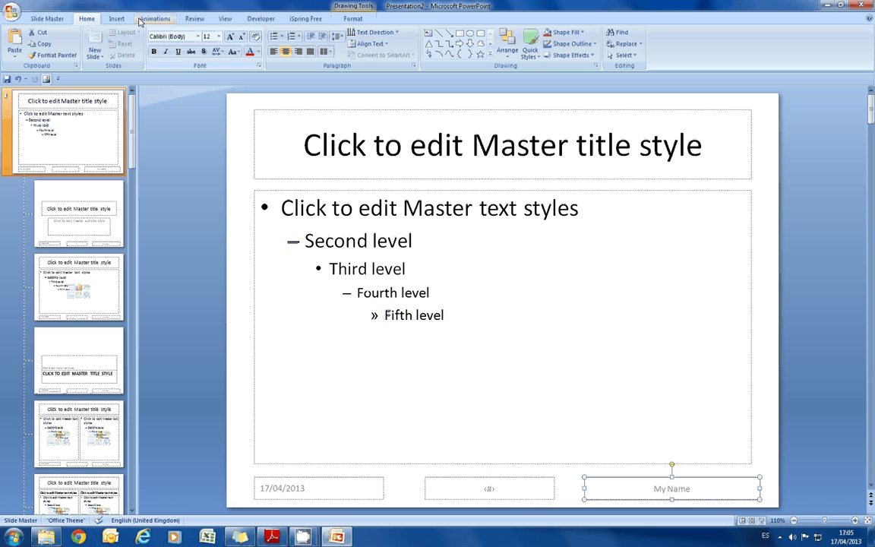
pyautogui.click(298, 51)
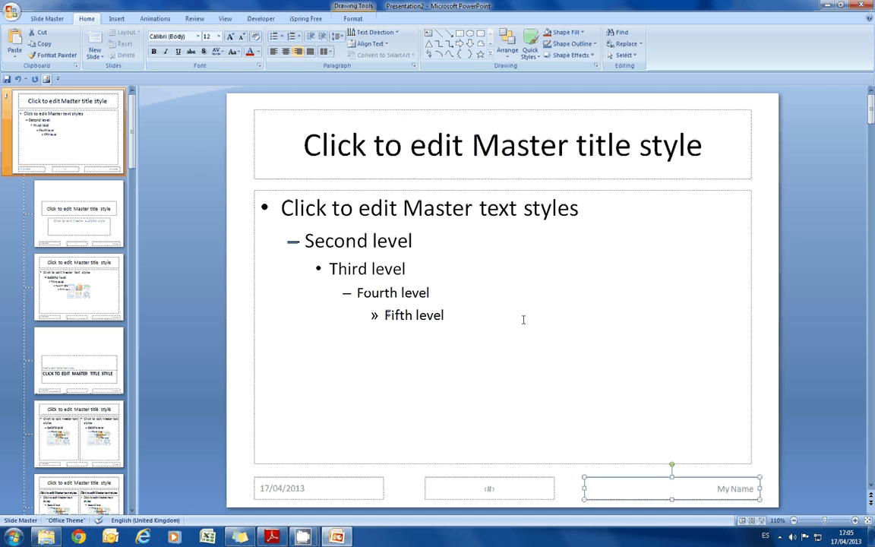
pyautogui.click(759, 423)
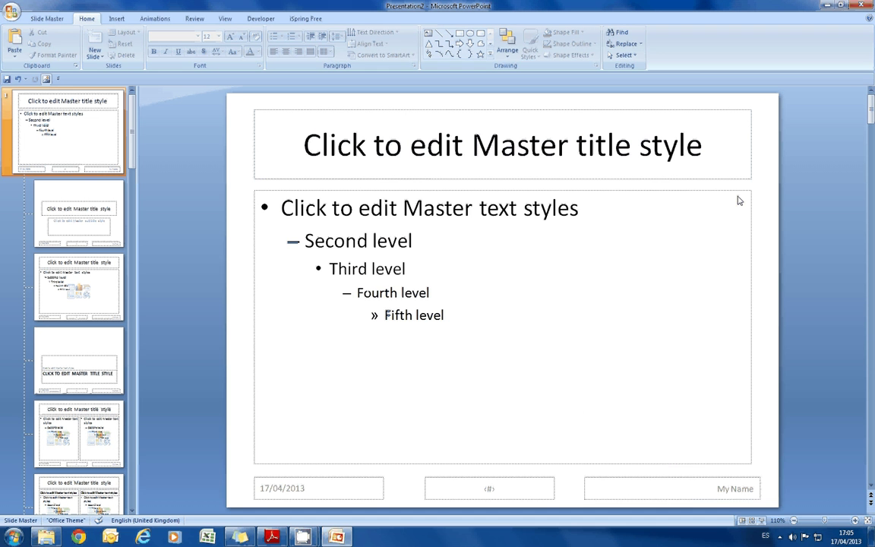
# Shrink the body placeholder and move the title and body boxes lower on the master
pyautogui.click(752, 193)
pyautogui.moveTo(750, 190); pyautogui.dragTo(757, 353)
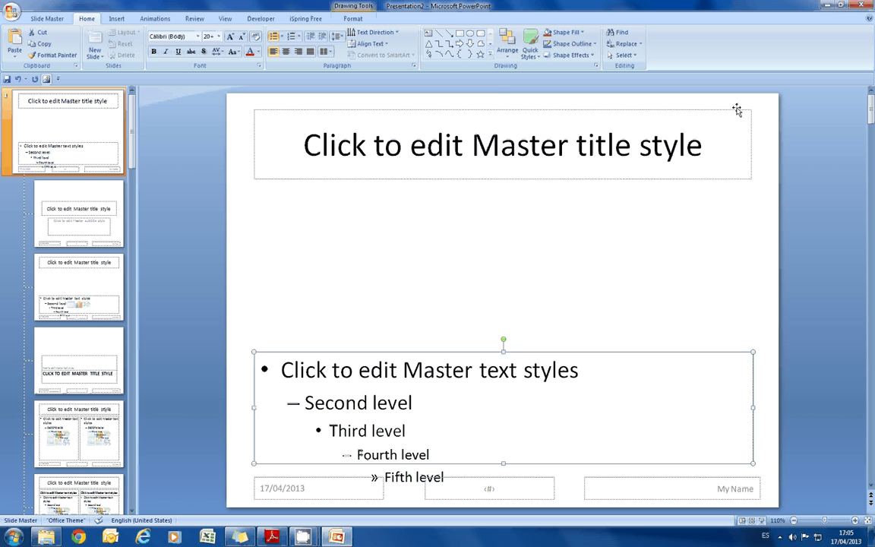
pyautogui.moveTo(736, 109); pyautogui.dragTo(734, 221)
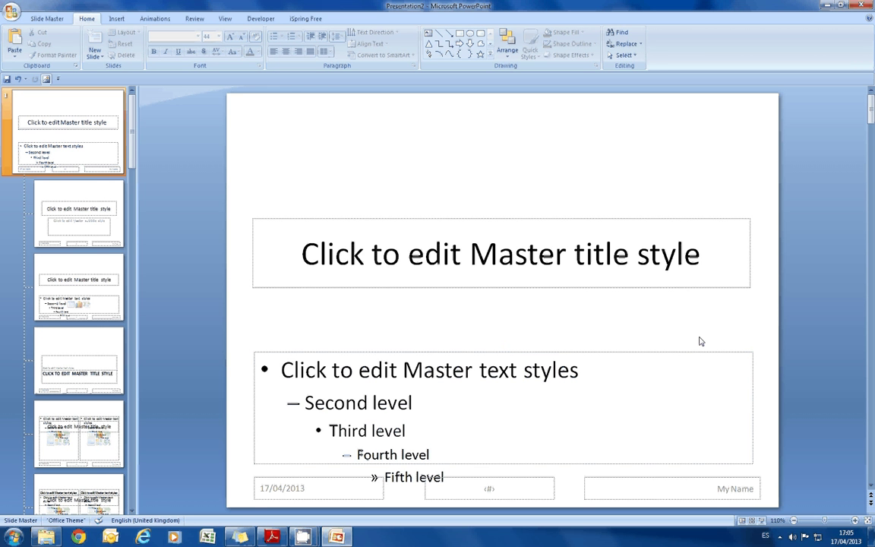
pyautogui.moveTo(696, 352); pyautogui.dragTo(699, 309)
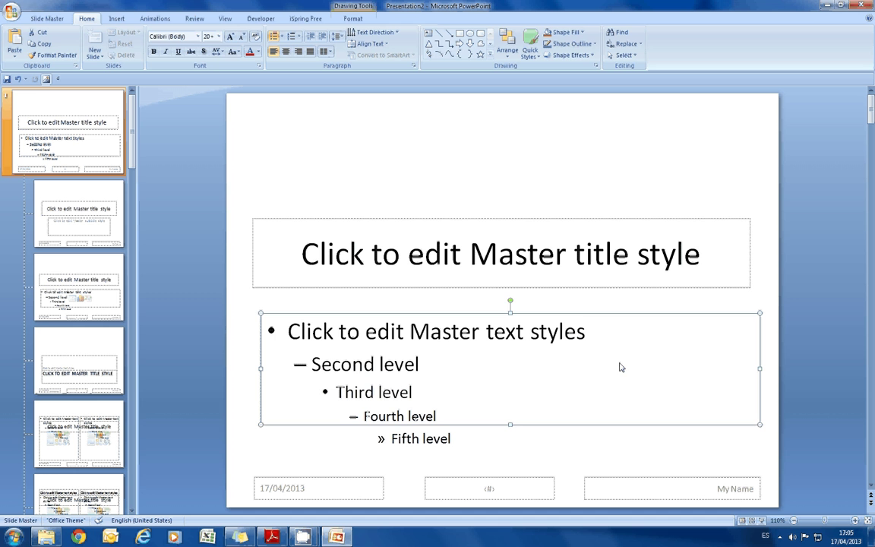
pyautogui.click(518, 175)
pyautogui.click(116, 19)
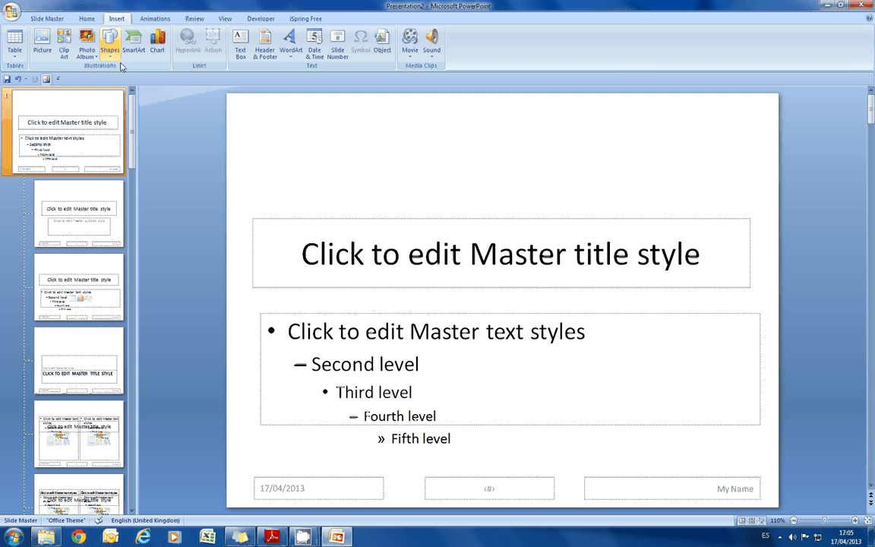
# Insert NX1PORT02.jpg from the 0417_w11_sf_2 folder onto the slide master
pyautogui.click(53, 49)
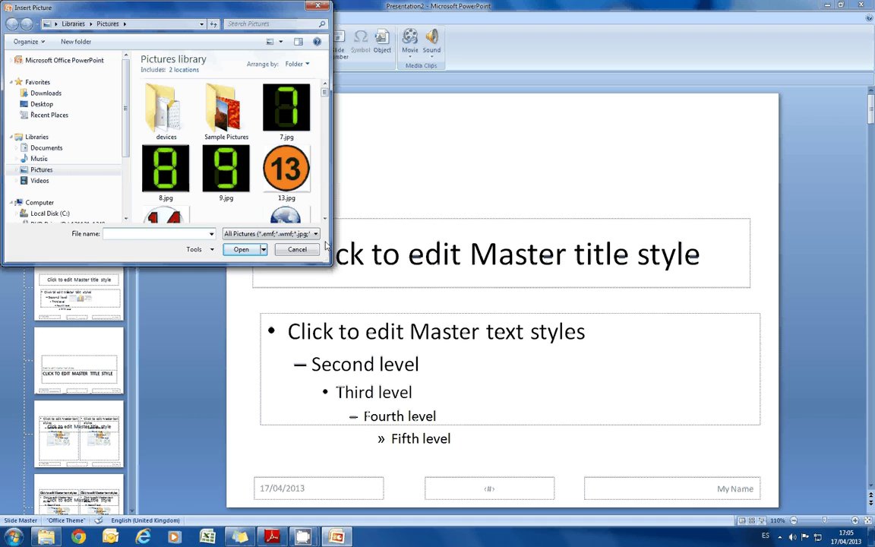
pyautogui.click(42, 105)
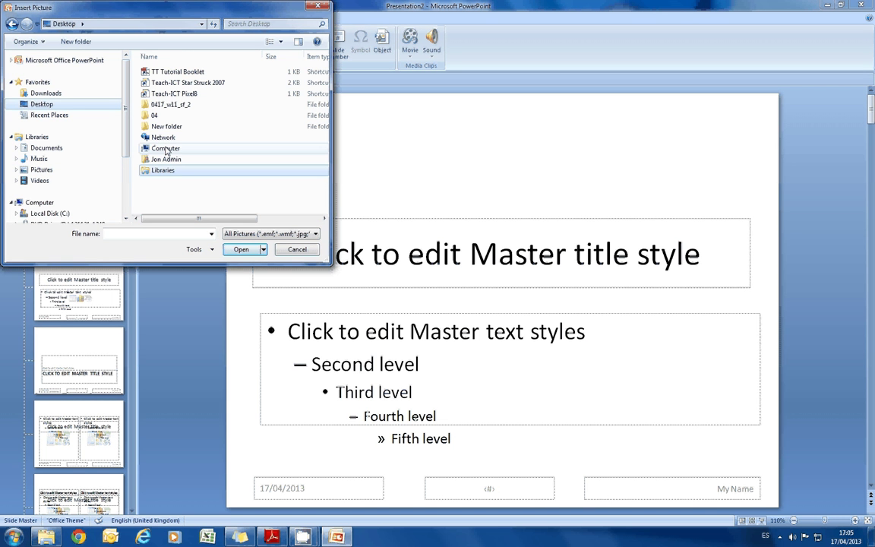
pyautogui.doubleClick(169, 106)
pyautogui.click(166, 74)
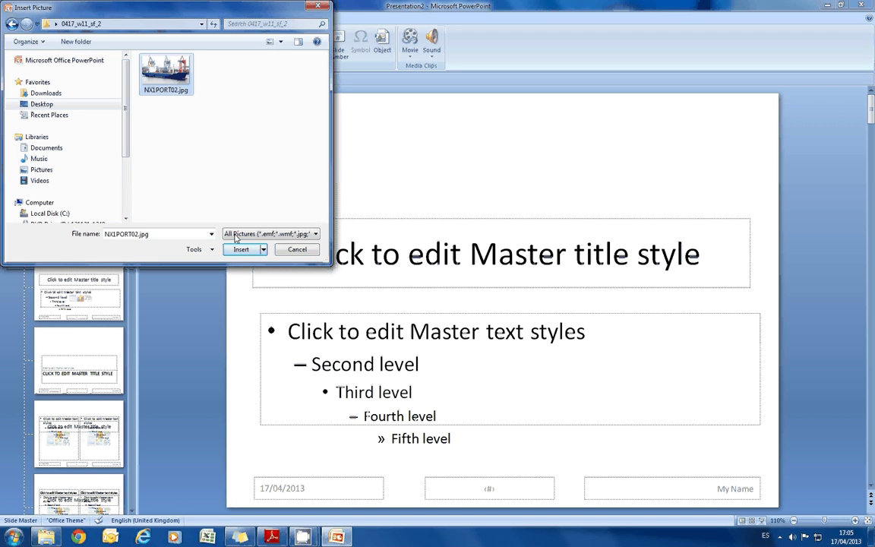
pyautogui.click(241, 250)
# Resize the ship photo to 4 cm high and place it in the top-left corner
pyautogui.rightClick(319, 275)
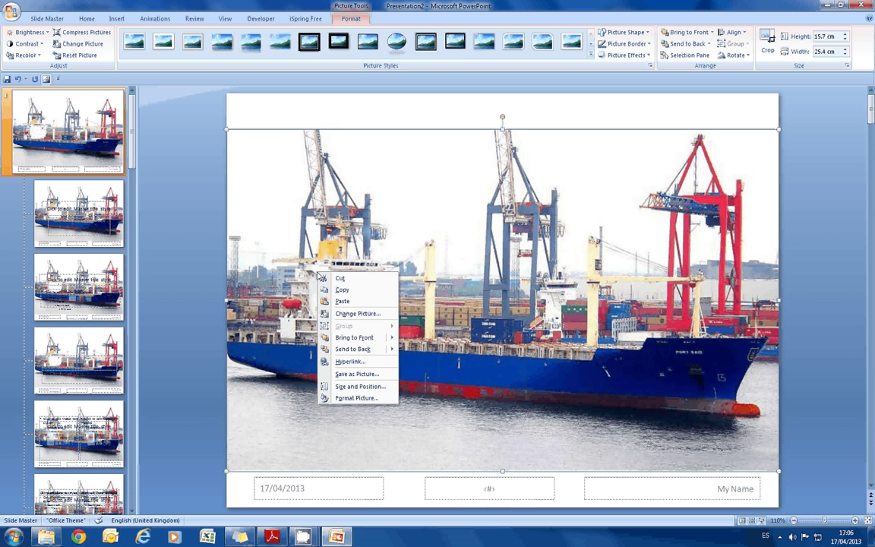
pyautogui.click(375, 388)
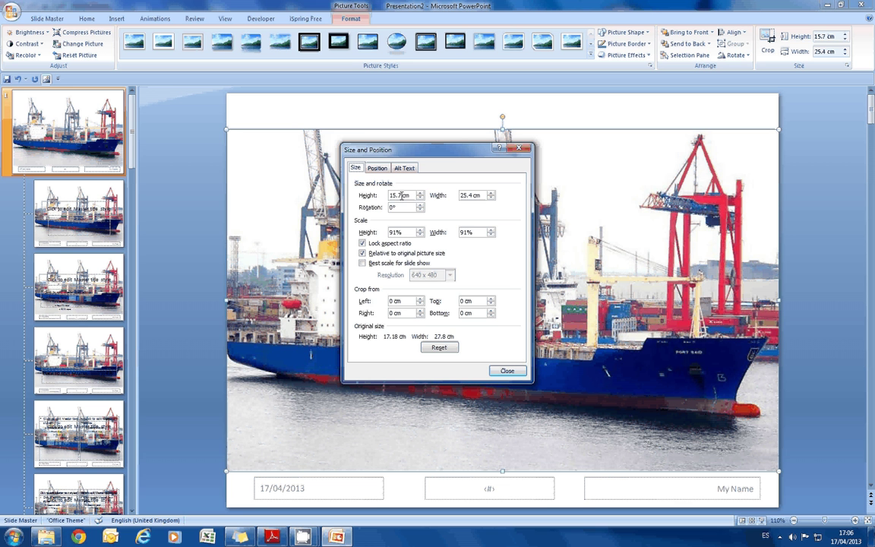
pyautogui.moveTo(401, 195); pyautogui.dragTo(365, 199)
pyautogui.write('4')
pyautogui.press('Return')
pyautogui.moveTo(338, 186); pyautogui.dragTo(338, 165)
pyautogui.click(398, 185)
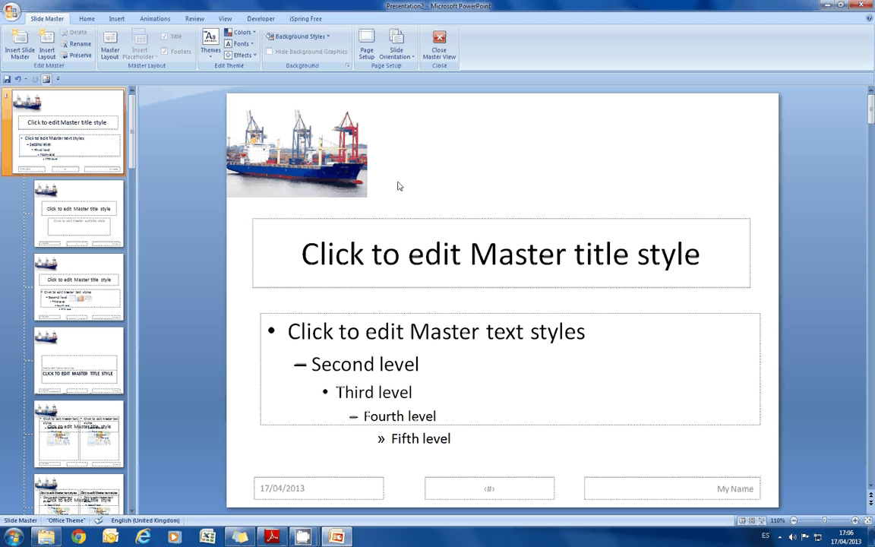
# Draw a horizontal line below the ship photo and set its width to 3 pt
pyautogui.click(117, 18)
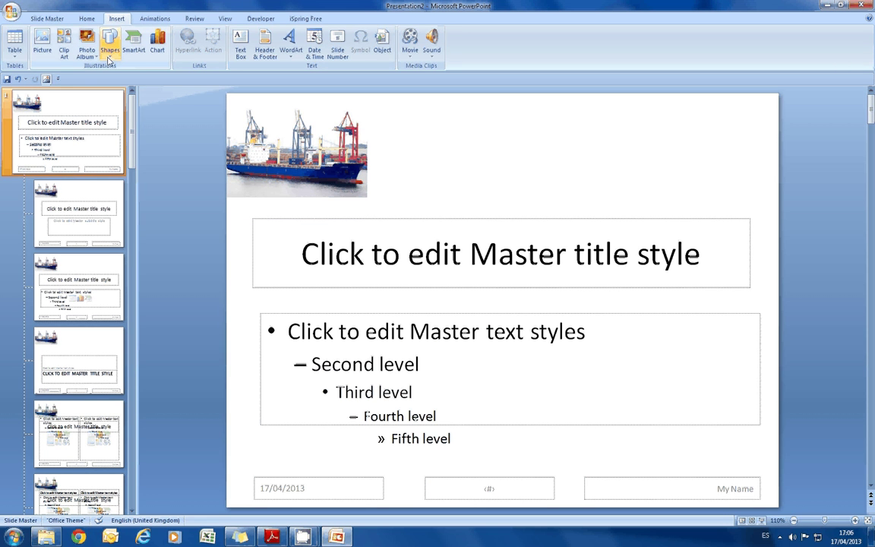
pyautogui.click(109, 60)
pyautogui.click(107, 110)
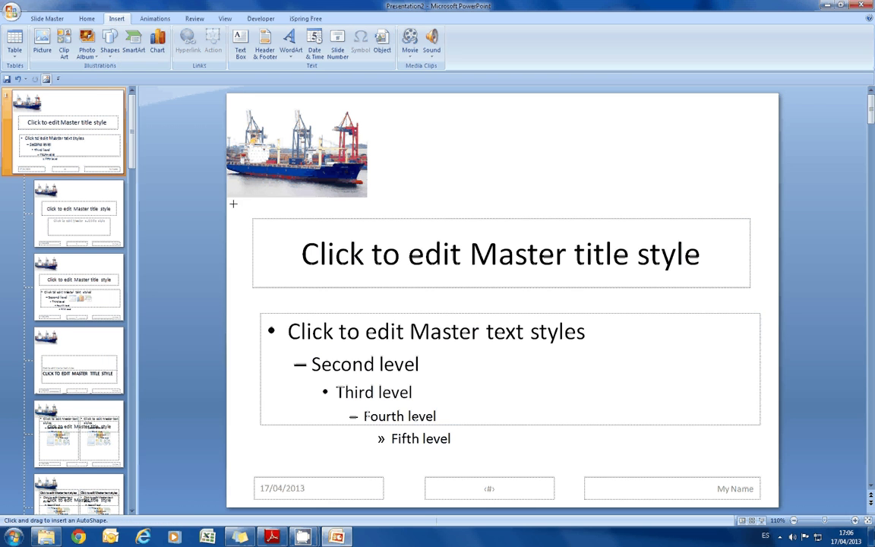
pyautogui.moveTo(627, 209)
pyautogui.mouseDown()
pyautogui.moveTo(775, 192)
pyautogui.moveTo(778, 202)
pyautogui.mouseUp()
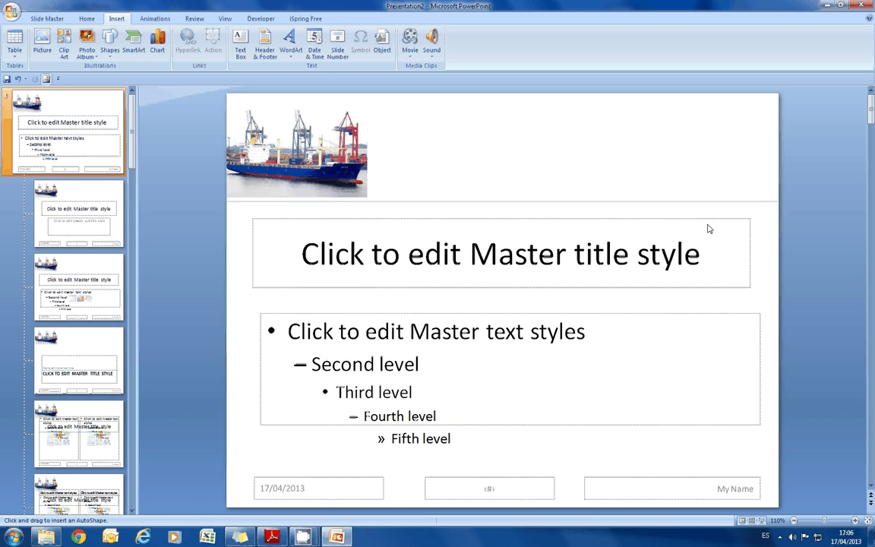
pyautogui.rightClick(554, 202)
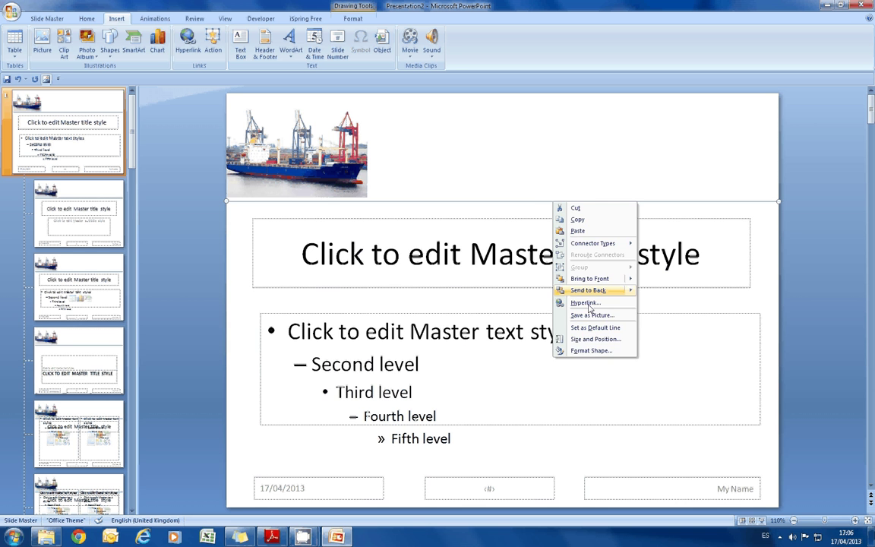
pyautogui.click(591, 350)
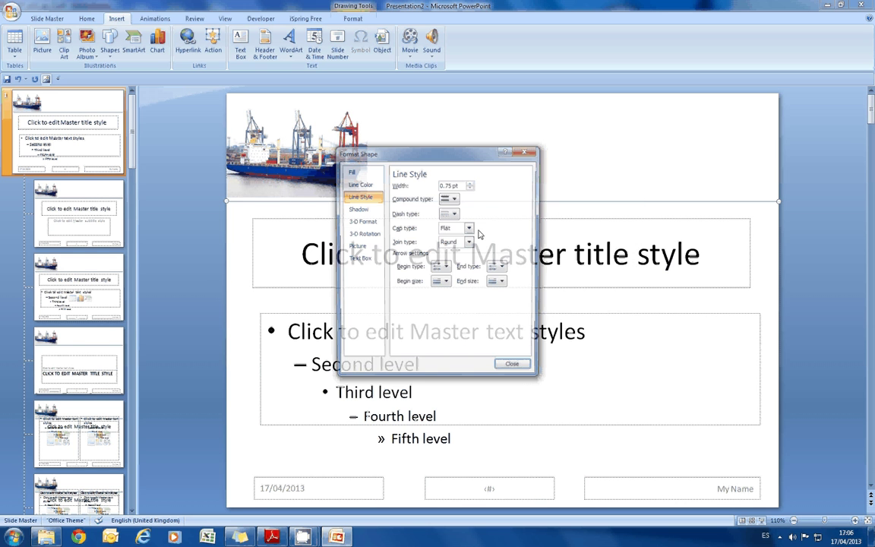
pyautogui.click(470, 183)
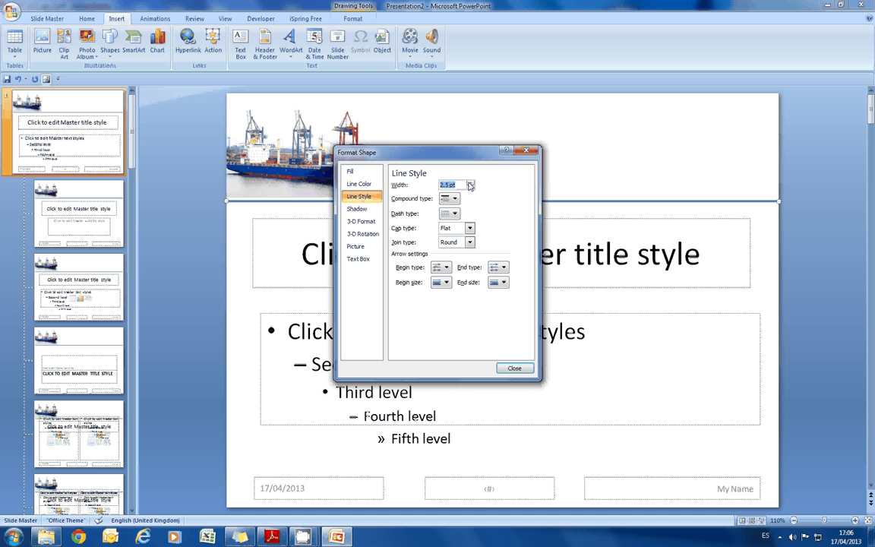
pyautogui.click(469, 184)
pyautogui.click(471, 188)
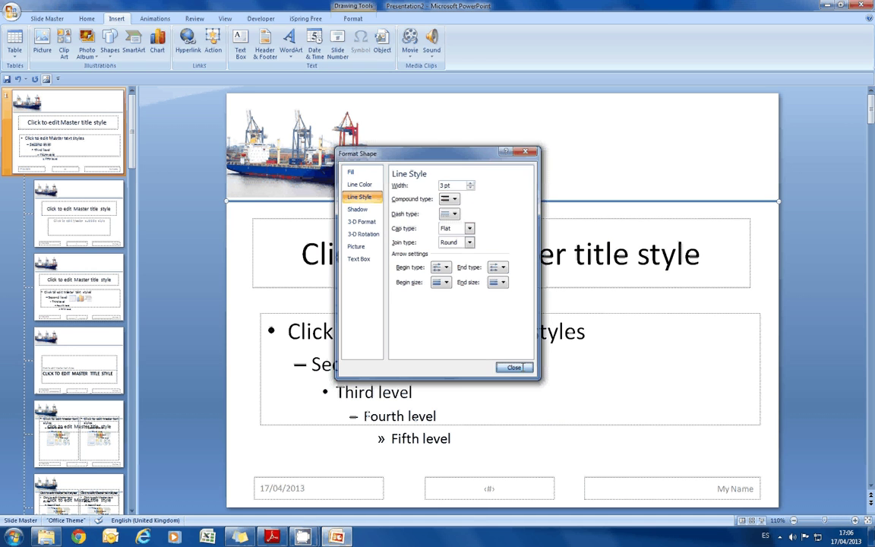
pyautogui.click(514, 367)
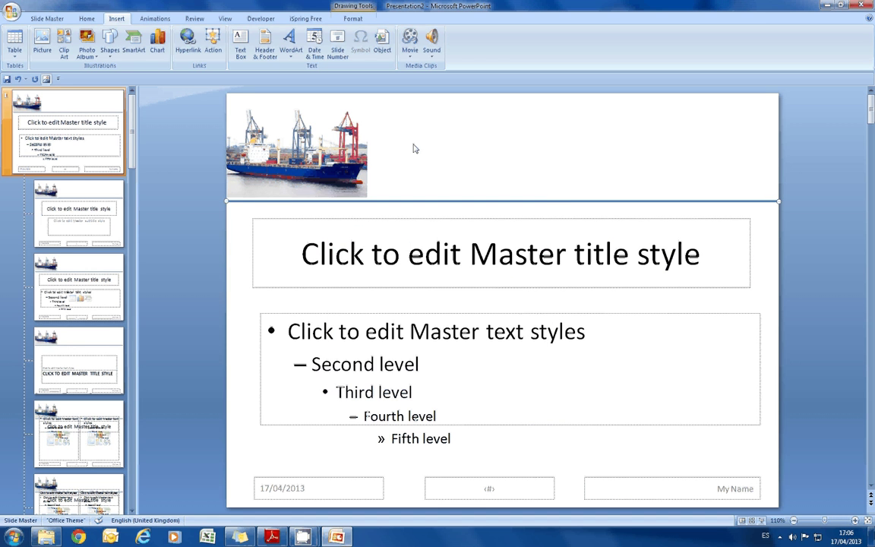
# Add a text box beside the photo containing 'Port Pepard Docks' copied from the exam paper
pyautogui.click(234, 55)
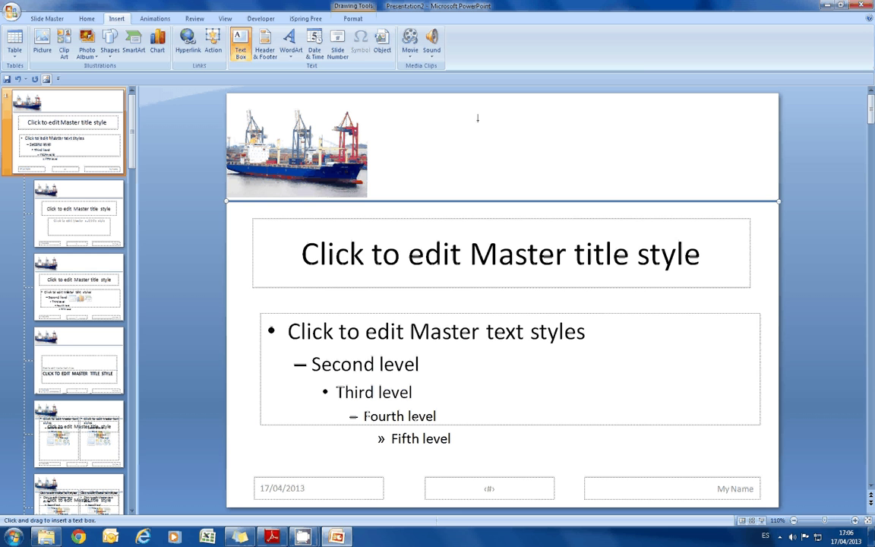
pyautogui.click(516, 129)
pyautogui.moveTo(693, 179); pyautogui.dragTo(743, 179)
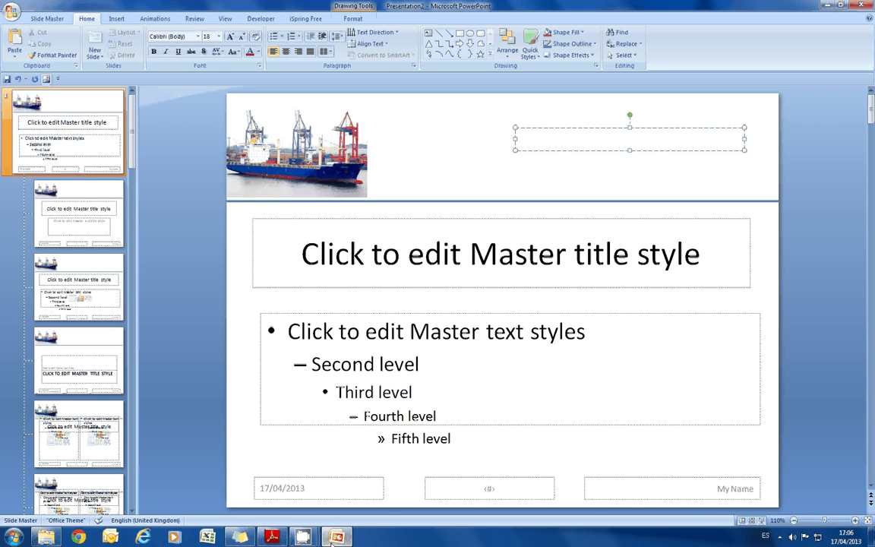
pyautogui.click(332, 542)
pyautogui.scroll(-1, 342, 303)
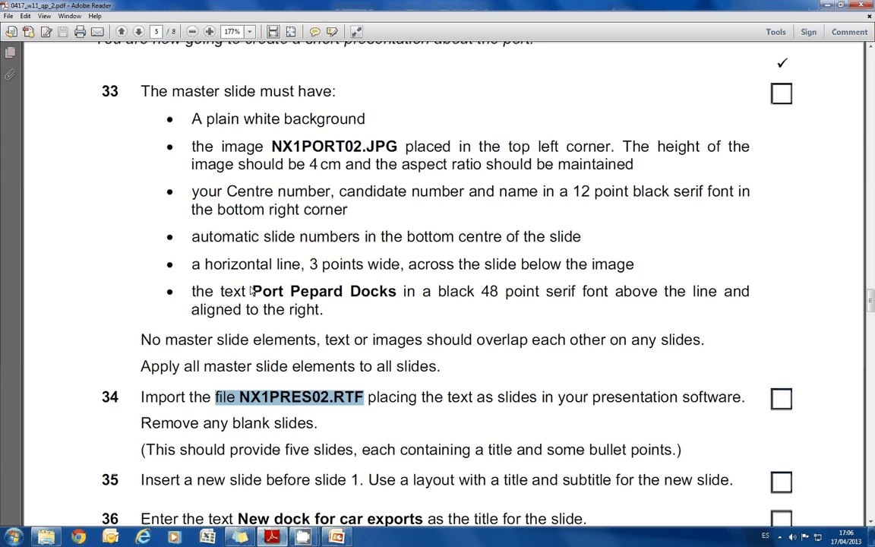
pyautogui.moveTo(252, 291); pyautogui.dragTo(397, 292)
pyautogui.hotkey('ctrl', 'c')
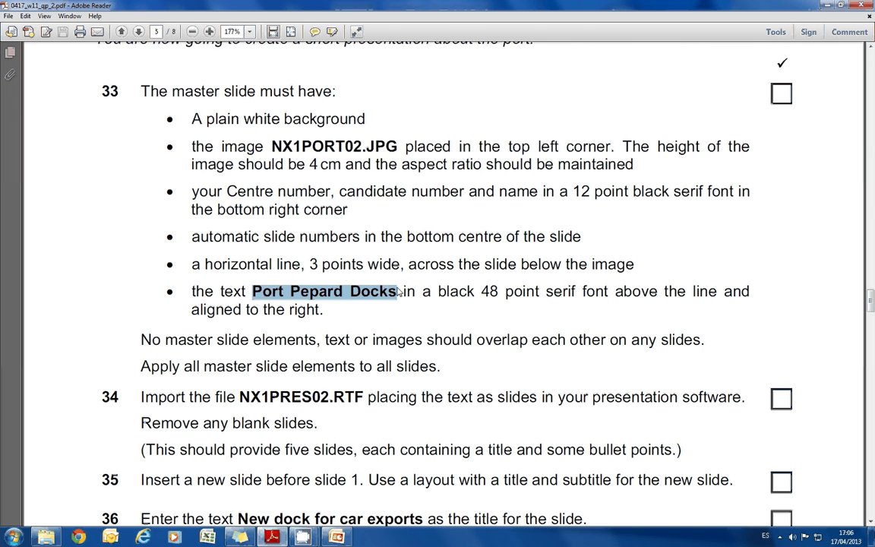
pyautogui.hotkey('alt', 'Tab')
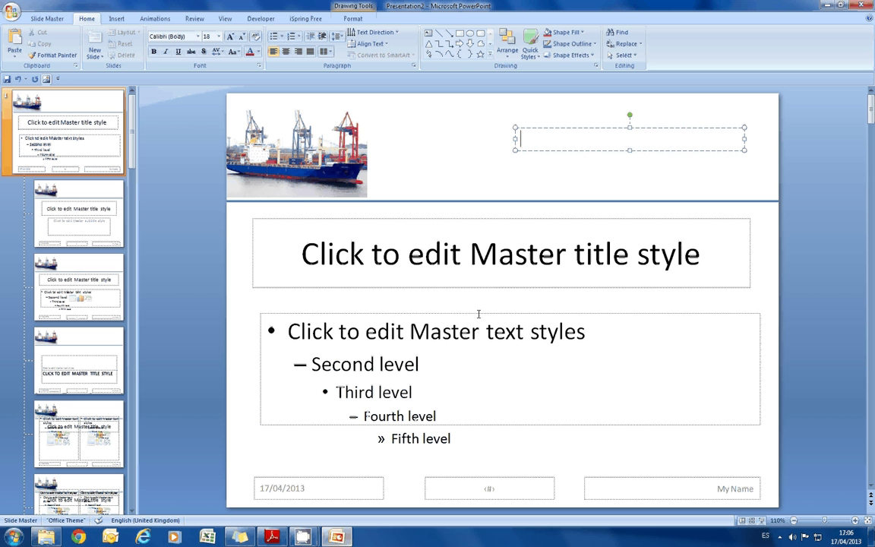
pyautogui.hotkey('ctrl', 'v')
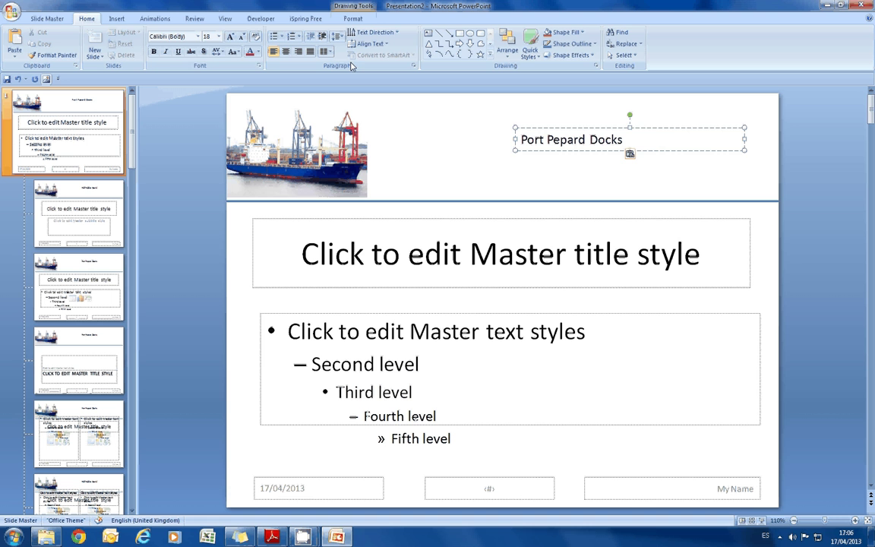
# Make the heading 48 pt, widen its box, move it above the line, and right-align it
pyautogui.click(218, 37)
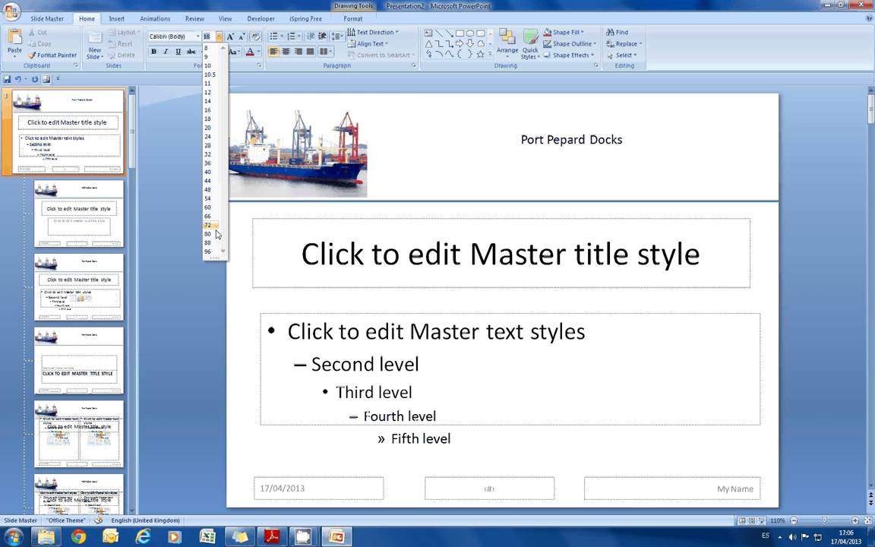
pyautogui.click(210, 189)
pyautogui.click(556, 128)
pyautogui.moveTo(648, 131); pyautogui.dragTo(630, 135)
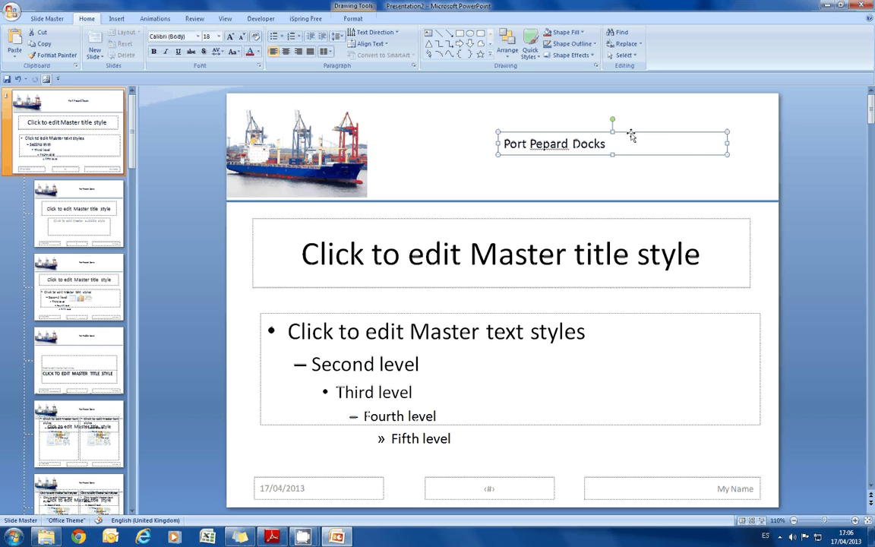
pyautogui.click(219, 36)
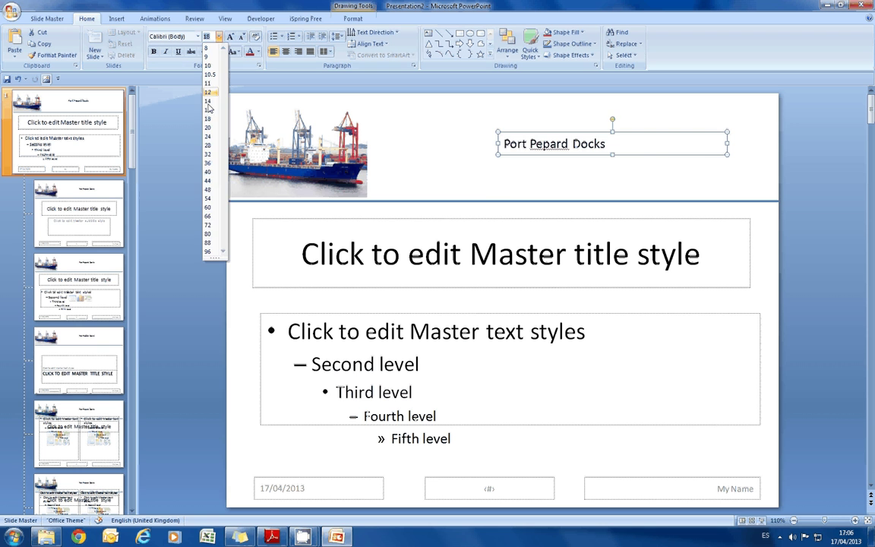
pyautogui.click(210, 189)
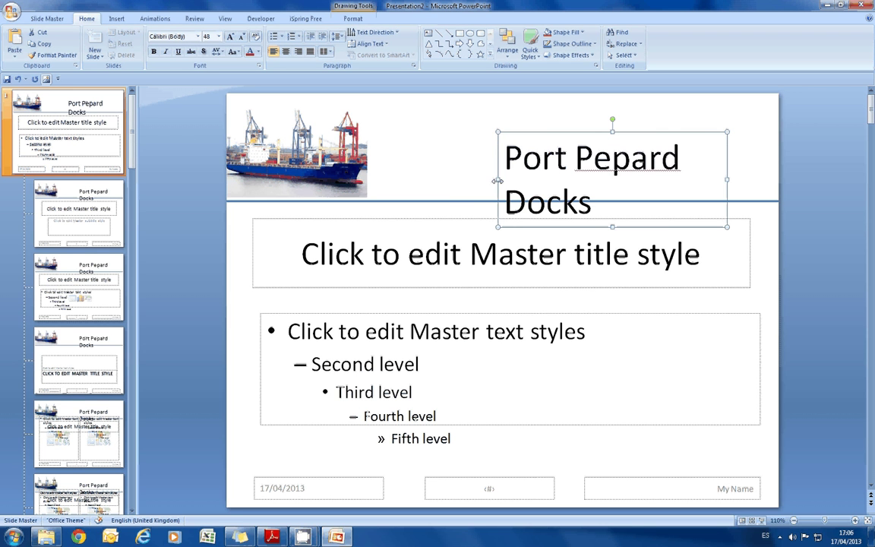
pyautogui.moveTo(498, 180); pyautogui.dragTo(459, 179)
pyautogui.moveTo(727, 179); pyautogui.dragTo(762, 174)
pyautogui.moveTo(714, 134); pyautogui.dragTo(714, 121)
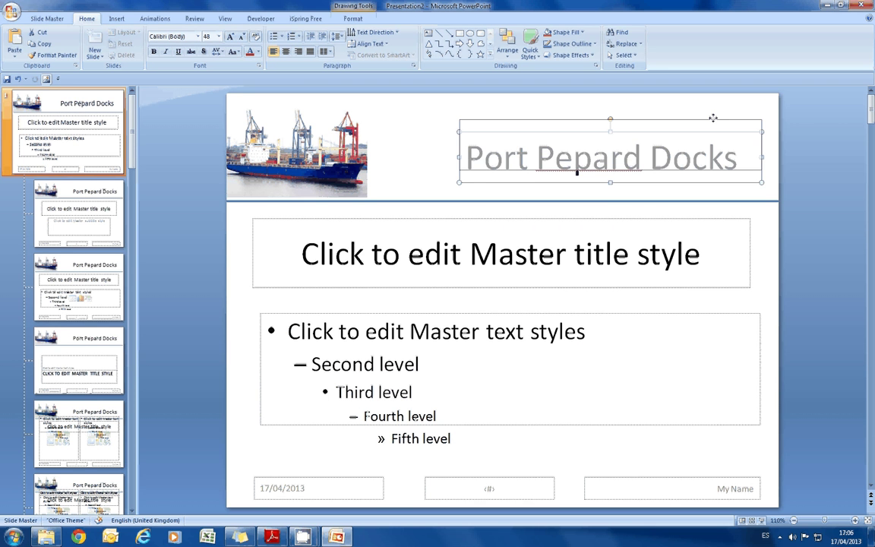
pyautogui.click(298, 52)
pyautogui.click(404, 158)
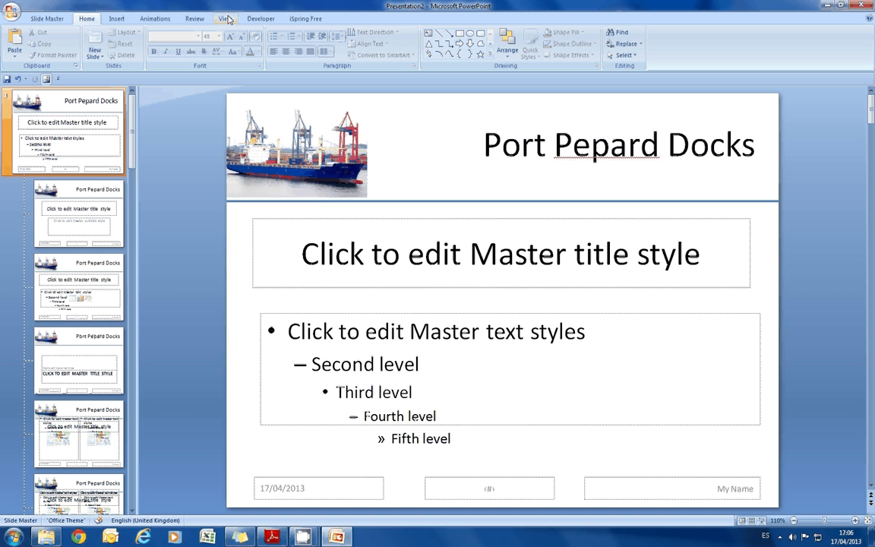
# Close Master View, check the new-slide instruction, and select slide 1, Port Handling Facilities
pyautogui.scroll(1, 173, 61)
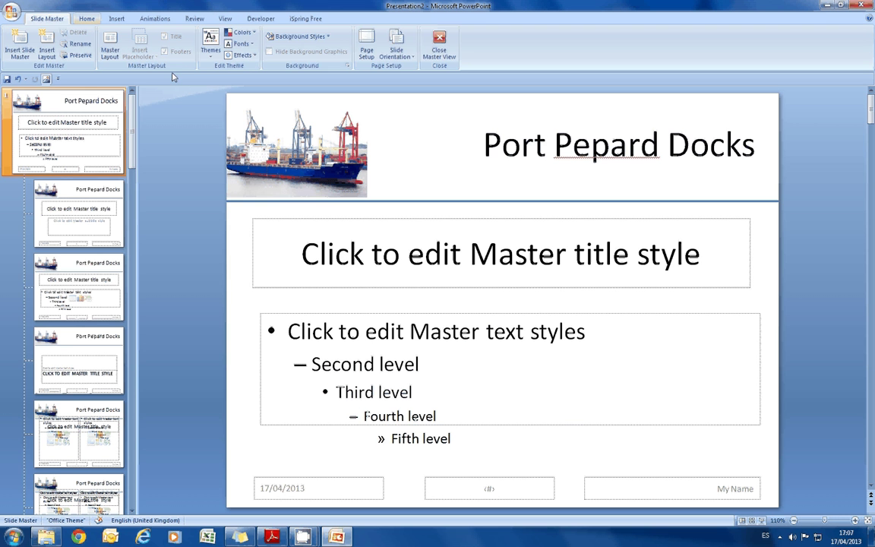
pyautogui.click(439, 44)
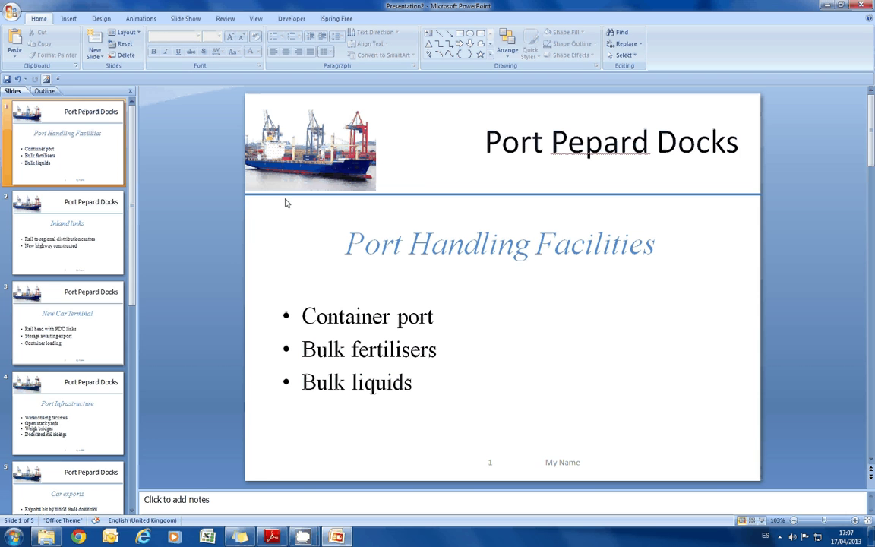
pyautogui.click(338, 532)
pyautogui.scroll(-1, 245, 384)
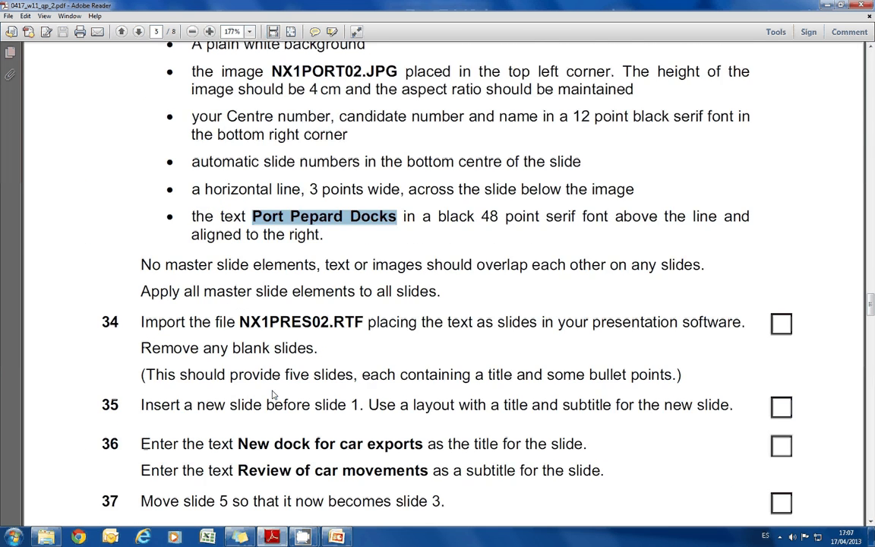
pyautogui.scroll(-2, 244, 384)
pyautogui.scroll(-2, 245, 384)
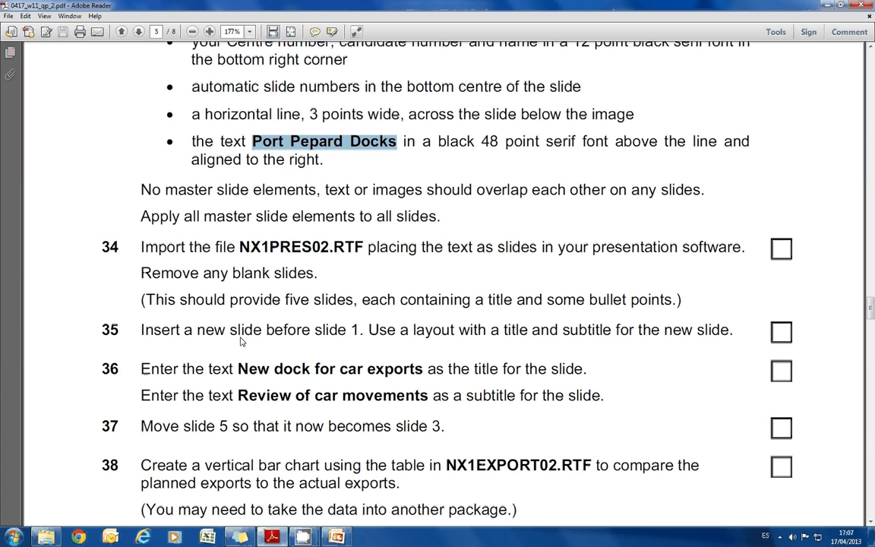
pyautogui.moveTo(272, 330); pyautogui.dragTo(347, 329)
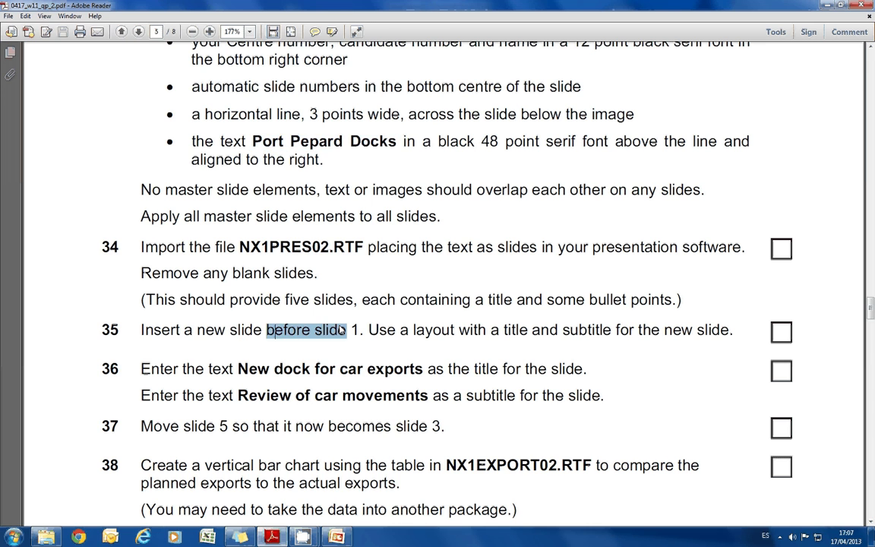
pyautogui.click(337, 537)
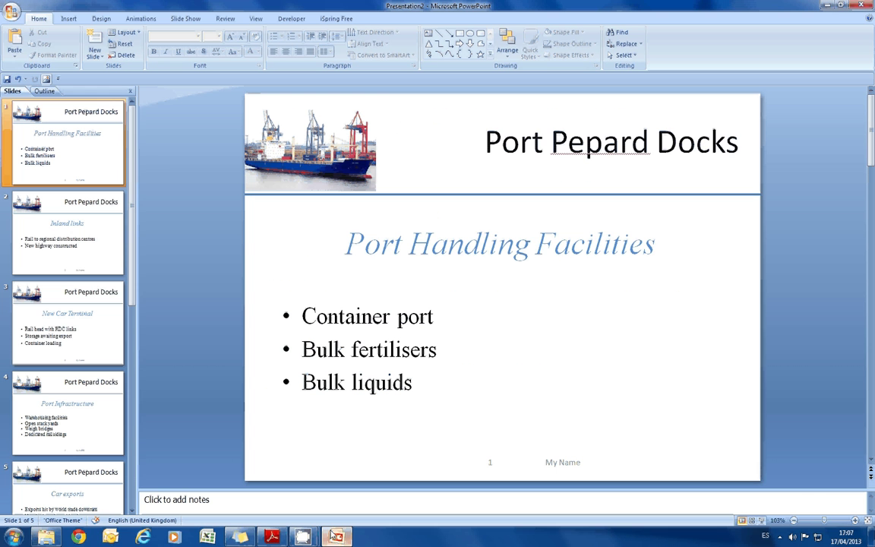
pyautogui.click(65, 133)
# Insert a Title Slide at the start titled 'New dock for car exports'
pyautogui.click(95, 51)
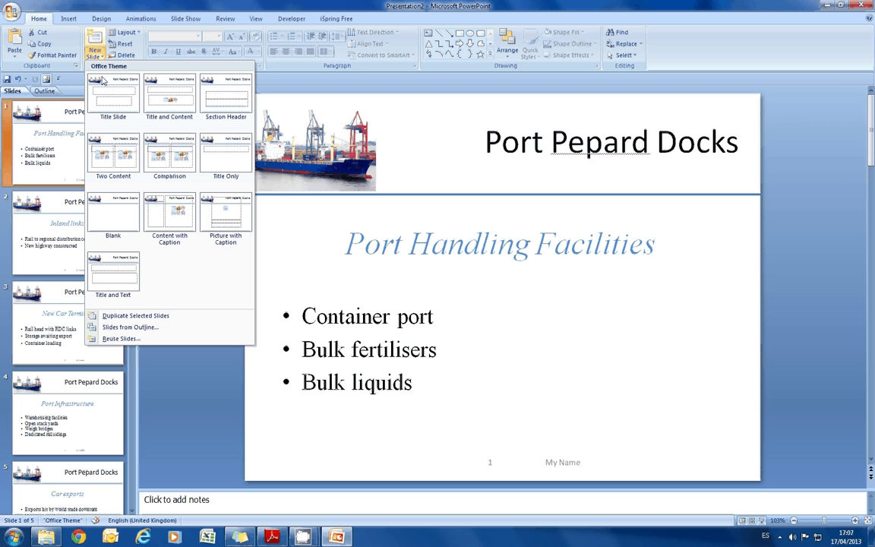
pyautogui.click(103, 80)
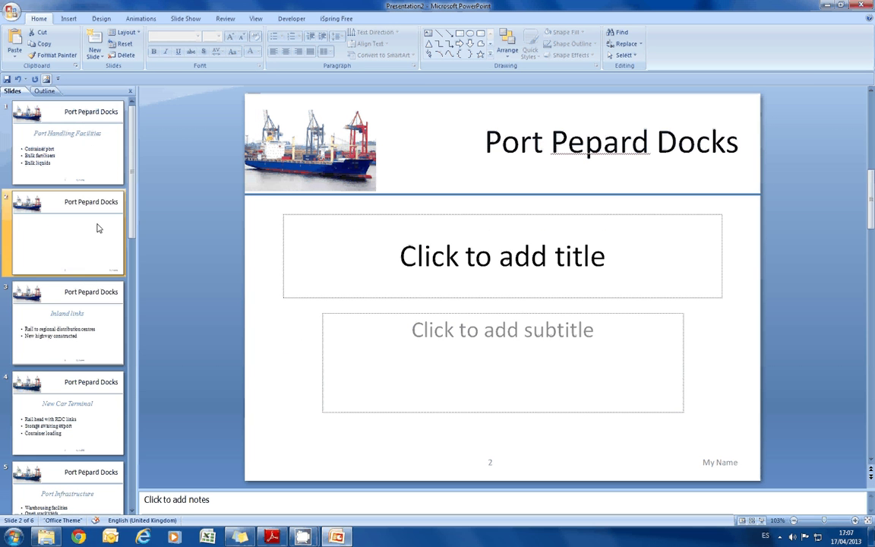
pyautogui.moveTo(106, 118); pyautogui.dragTo(106, 114)
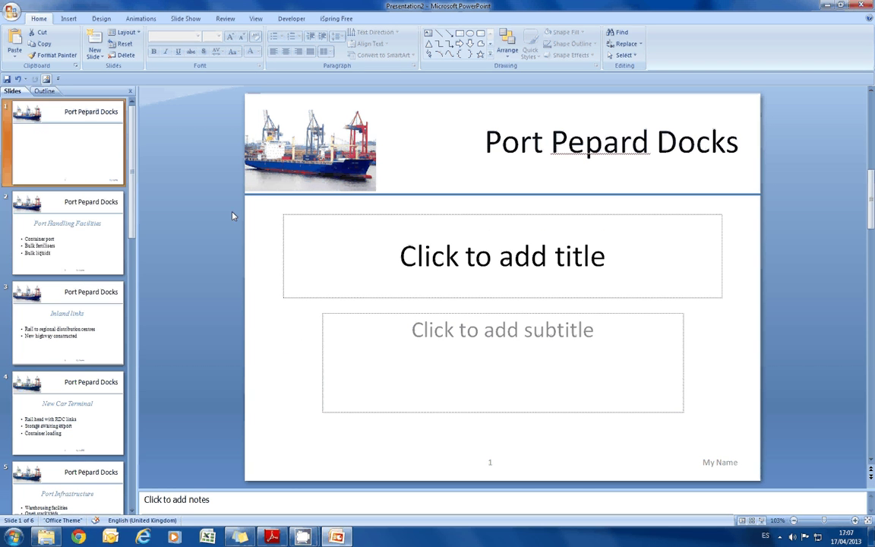
pyautogui.click(415, 250)
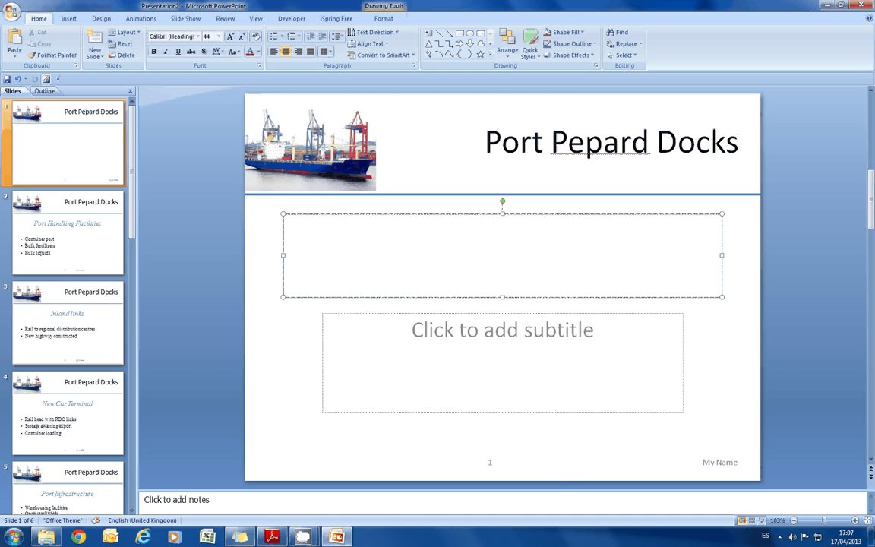
pyautogui.click(271, 537)
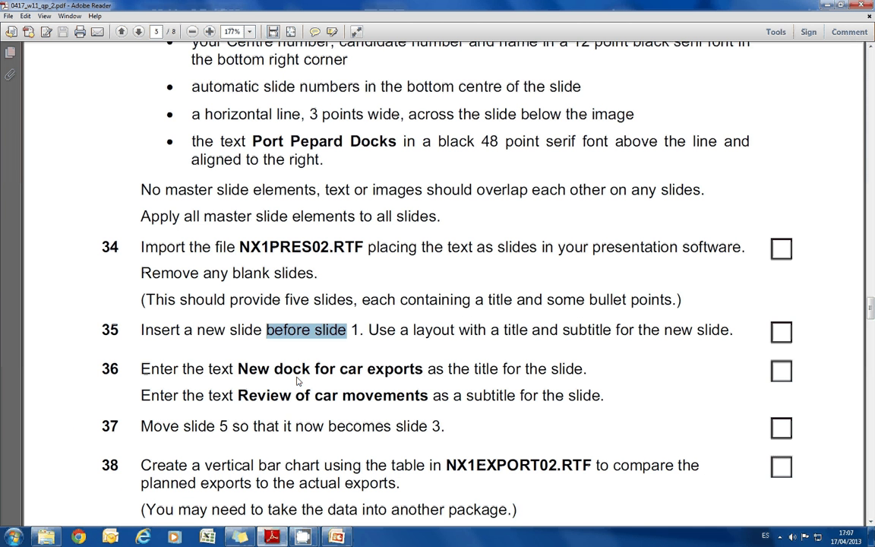
pyautogui.moveTo(238, 369); pyautogui.dragTo(423, 370)
pyautogui.hotkey('ctrl', 'c')
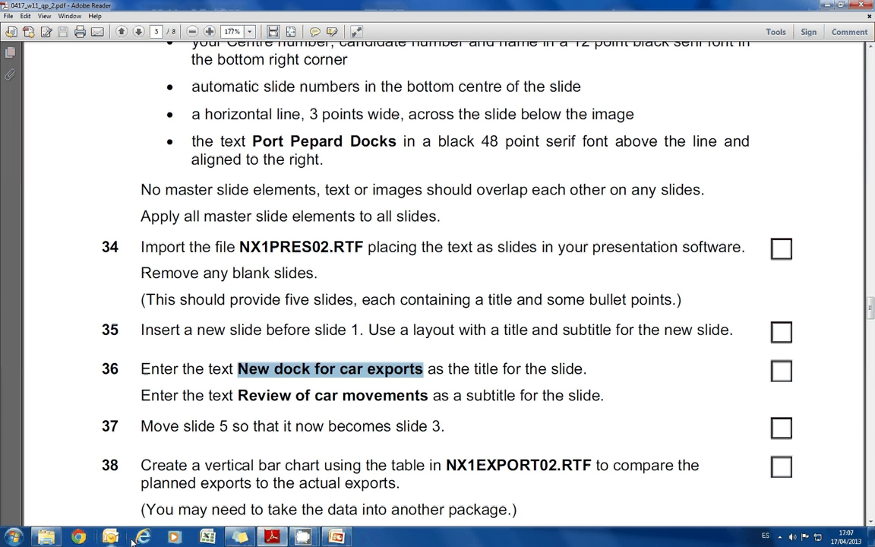
pyautogui.hotkey('alt', 'Tab')
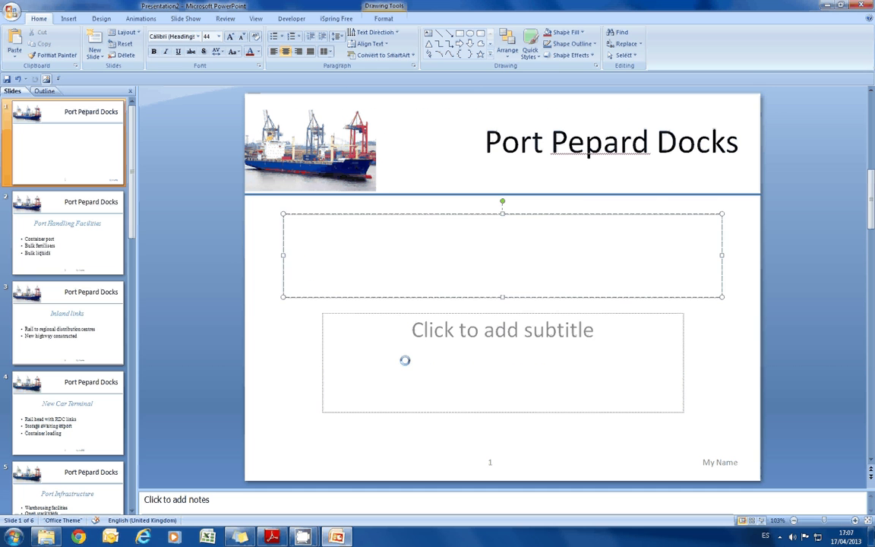
pyautogui.hotkey('ctrl', 'v')
# Add the subtitle 'Review of car movements' pasted from the exam paper
pyautogui.click(403, 366)
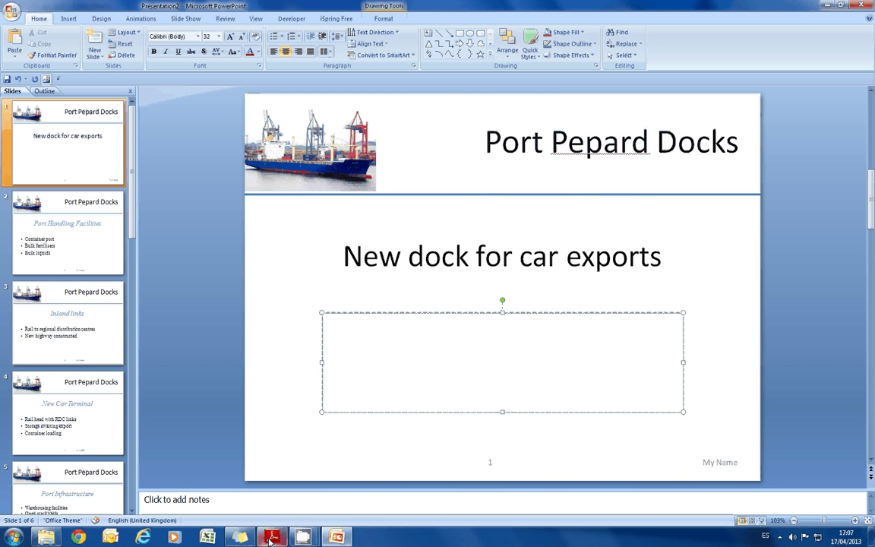
pyautogui.click(270, 538)
pyautogui.moveTo(238, 396); pyautogui.dragTo(402, 398)
pyautogui.hotkey('ctrl', 'c')
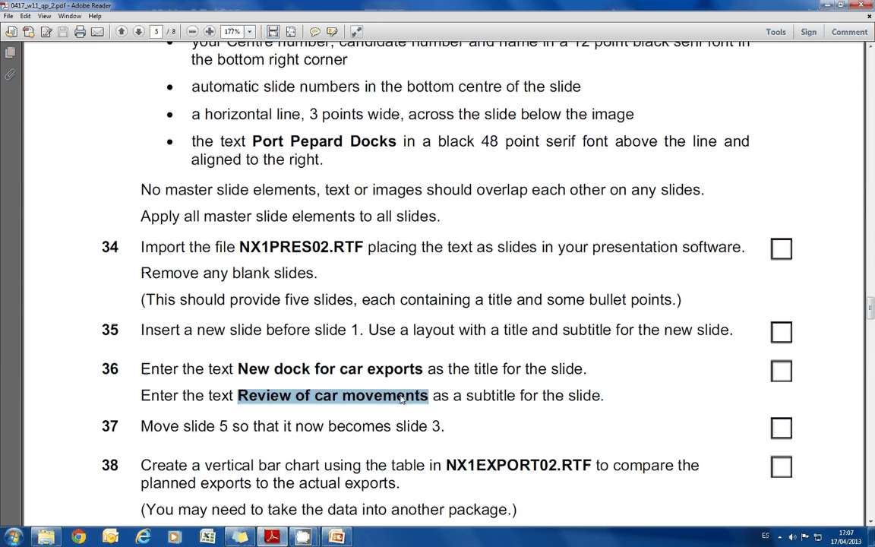
pyautogui.hotkey('alt', 'Tab')
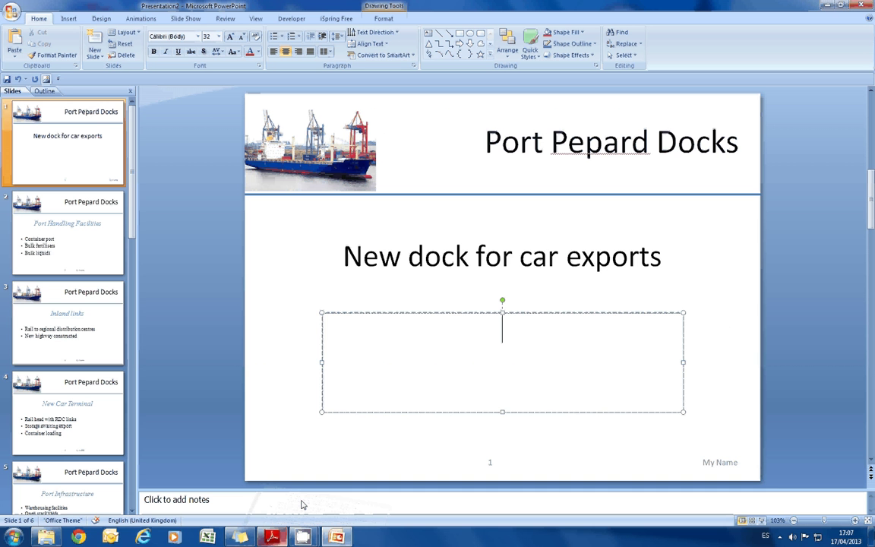
pyautogui.hotkey('ctrl', 'v')
# Move Port Infrastructure from slide 5 to slide 3
pyautogui.click(327, 281)
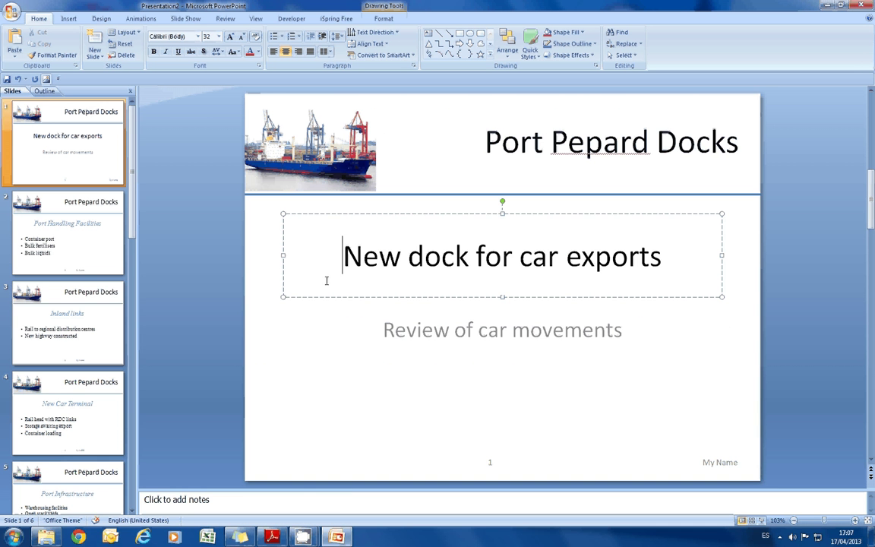
pyautogui.click(267, 538)
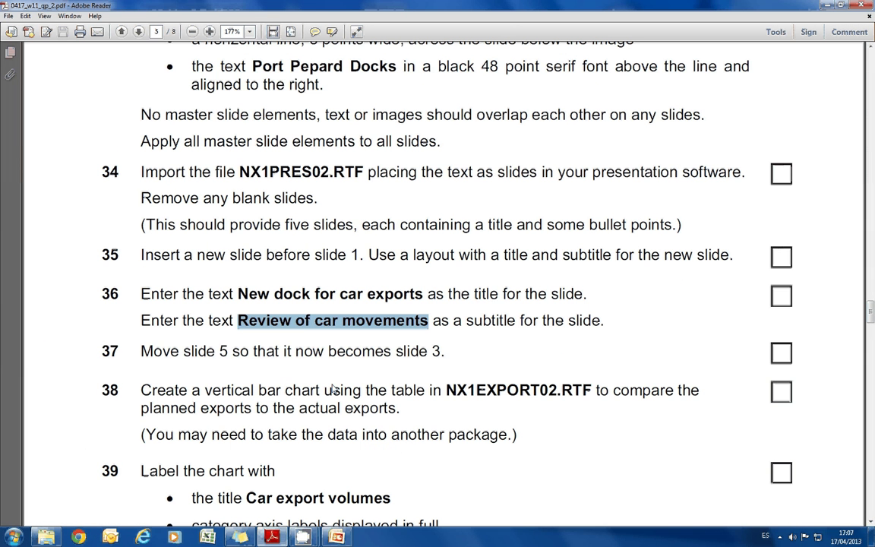
pyautogui.moveTo(184, 351); pyautogui.dragTo(388, 351)
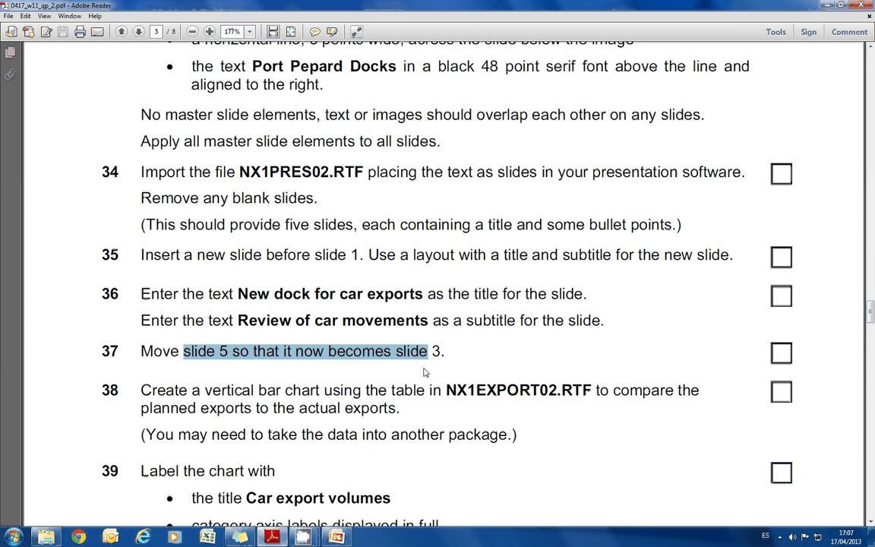
pyautogui.click(393, 390)
pyautogui.hotkey('alt', 'Tab')
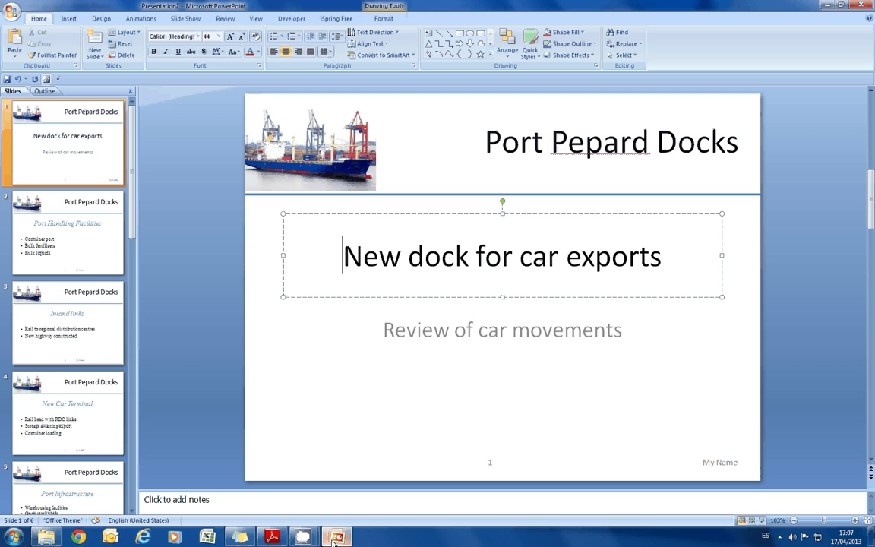
pyautogui.click(67, 487)
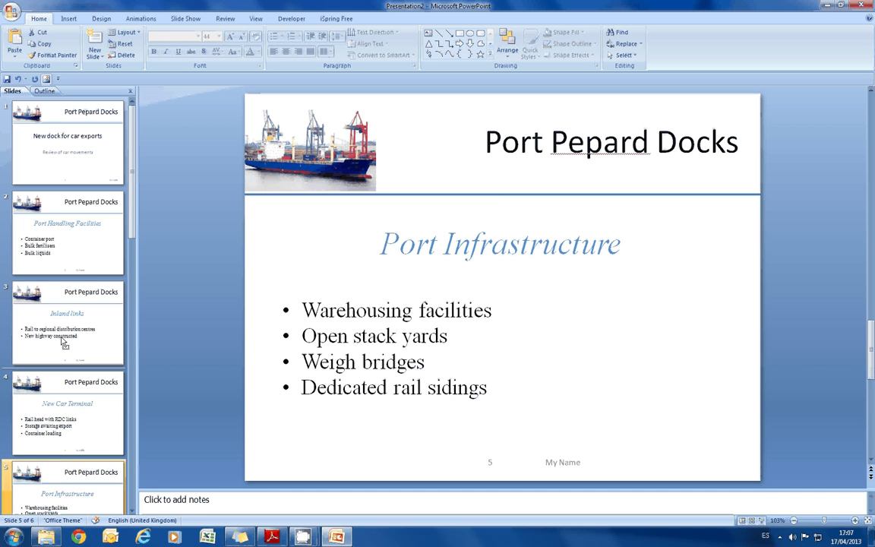
pyautogui.moveTo(64, 343); pyautogui.dragTo(66, 299)
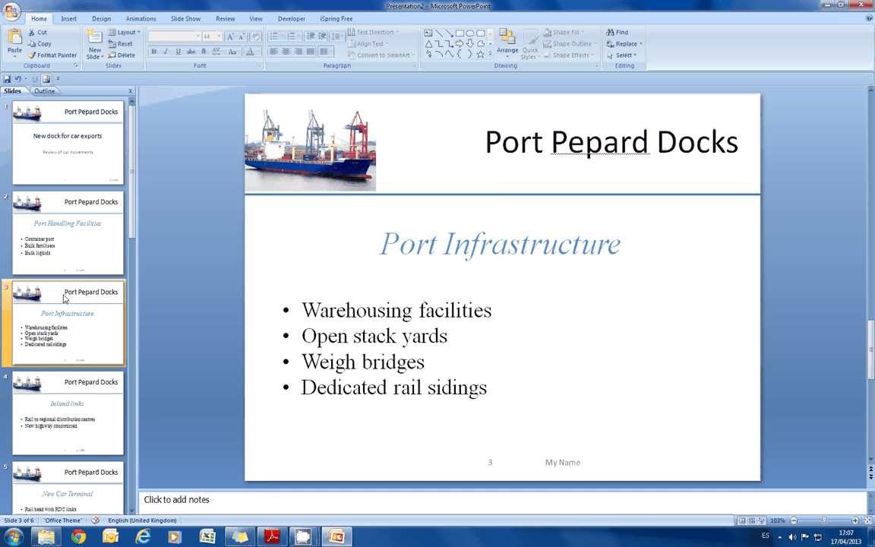
# Read task 38's chart instruction, then bring up the 0417_w11_sf_2 folder listing NX1EXPORT02.rtf
pyautogui.click(334, 537)
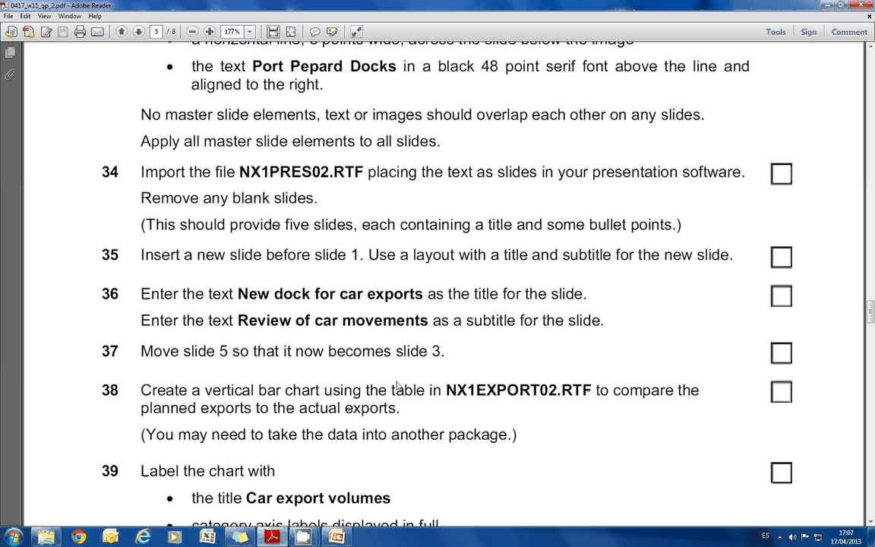
pyautogui.scroll(-3, 397, 386)
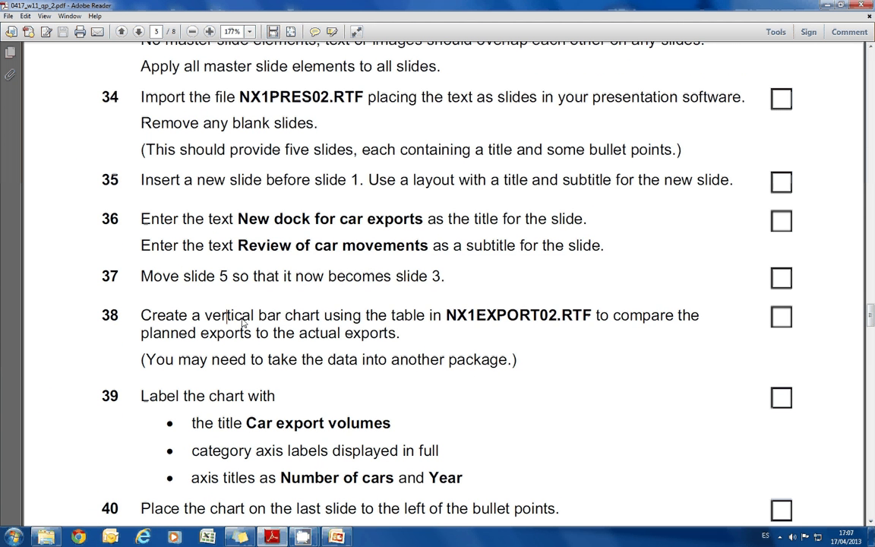
pyautogui.moveTo(204, 316); pyautogui.dragTo(593, 332)
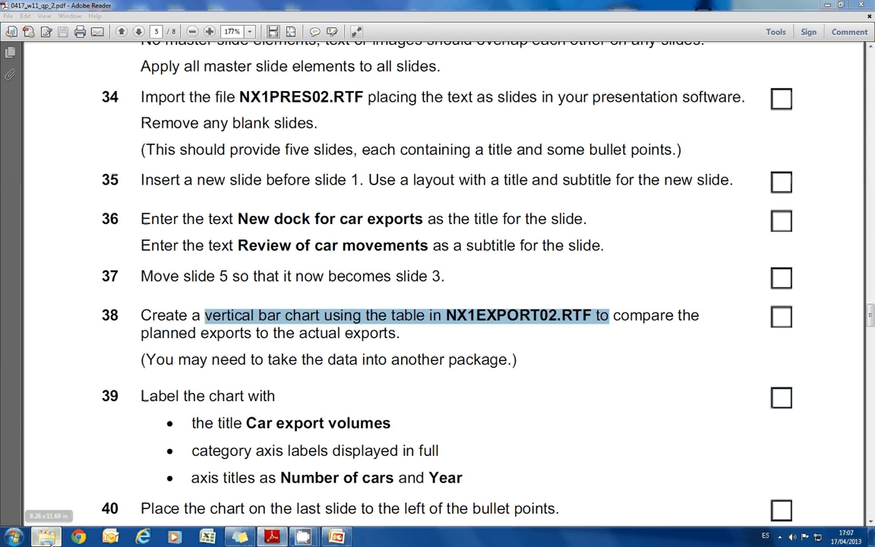
pyautogui.click(46, 537)
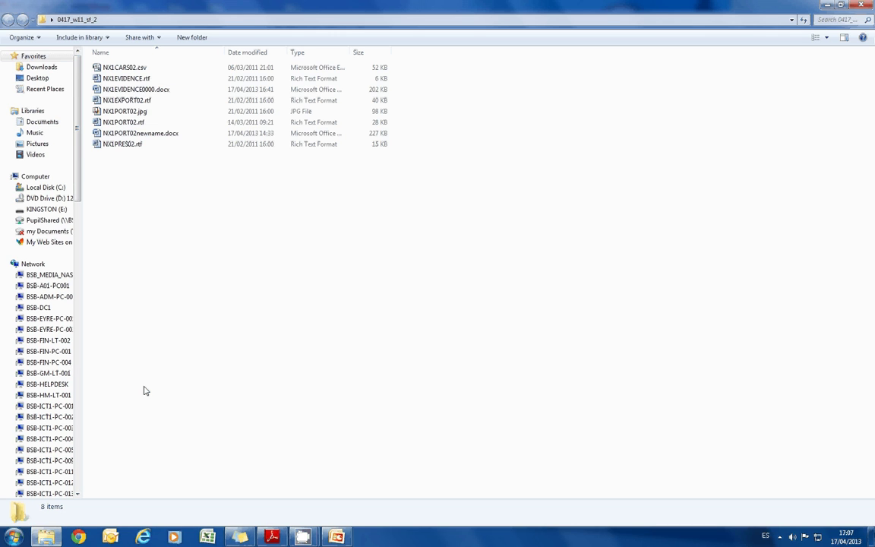
pyautogui.click(283, 538)
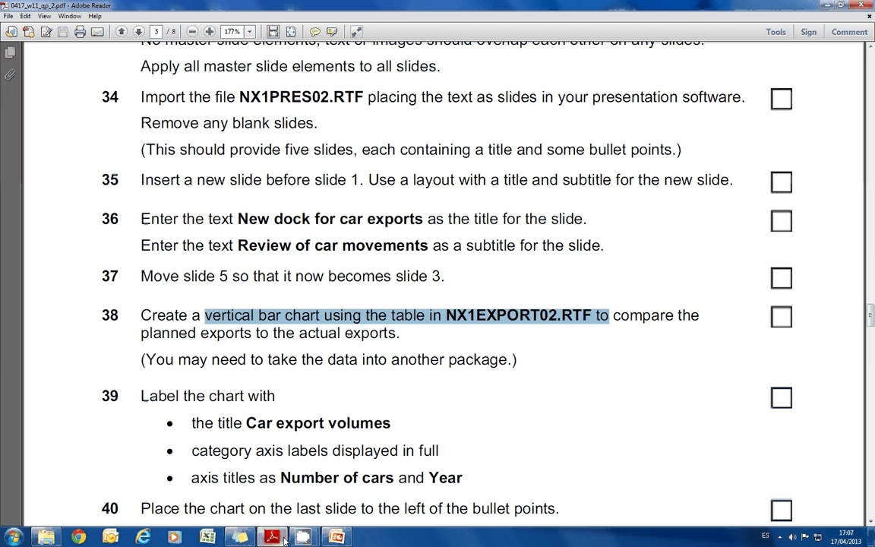
pyautogui.click(46, 537)
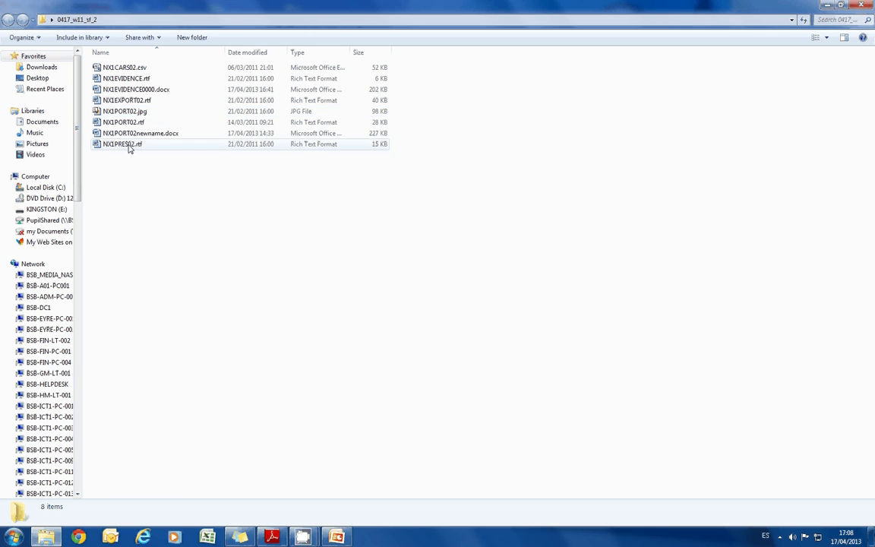
# Open NX1EXPORT02.rtf in Word and select its Cars exported through Port Pepard table
pyautogui.doubleClick(127, 101)
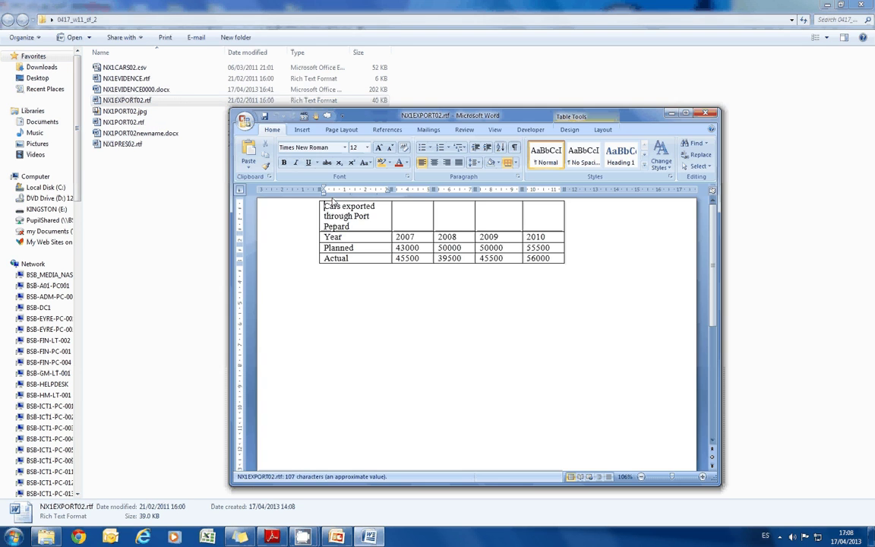
pyautogui.click(317, 197)
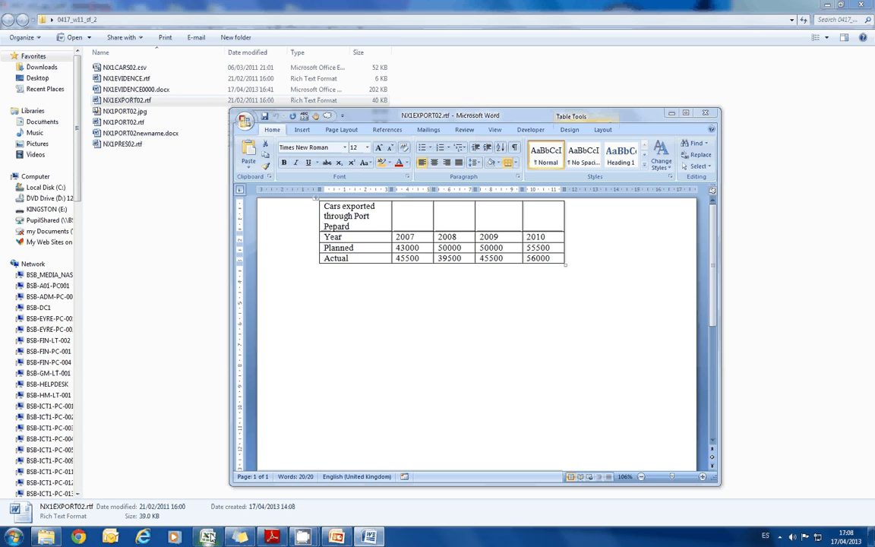
# Maximise the empty Excel workbook and paste the car exports table into it
pyautogui.click(497, 12)
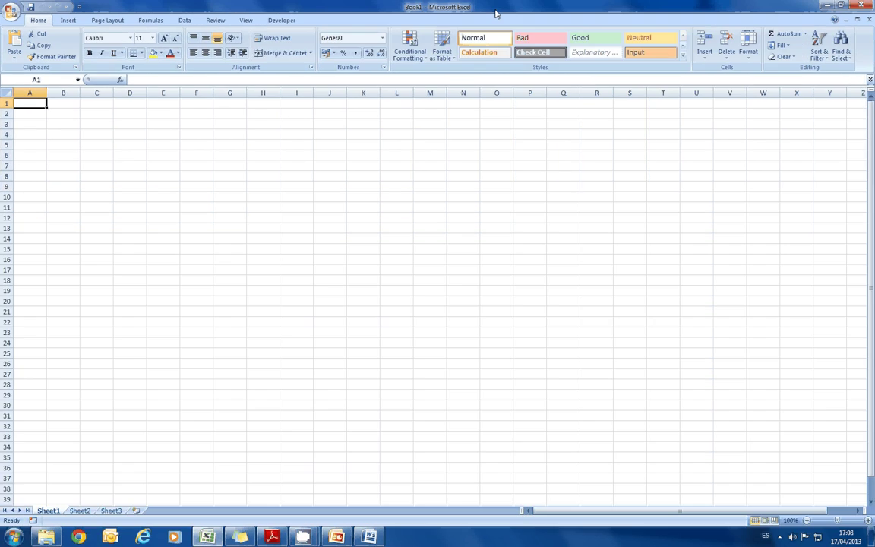
pyautogui.hotkey('ctrl', 'v')
pyautogui.click(301, 192)
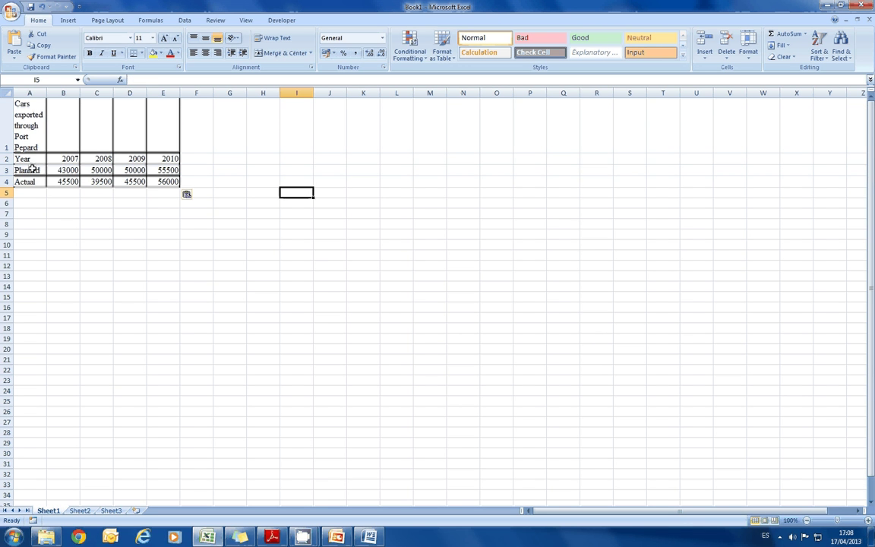
# Create a clustered column chart from the Planned and Actual rows
pyautogui.moveTo(33, 169); pyautogui.dragTo(165, 181)
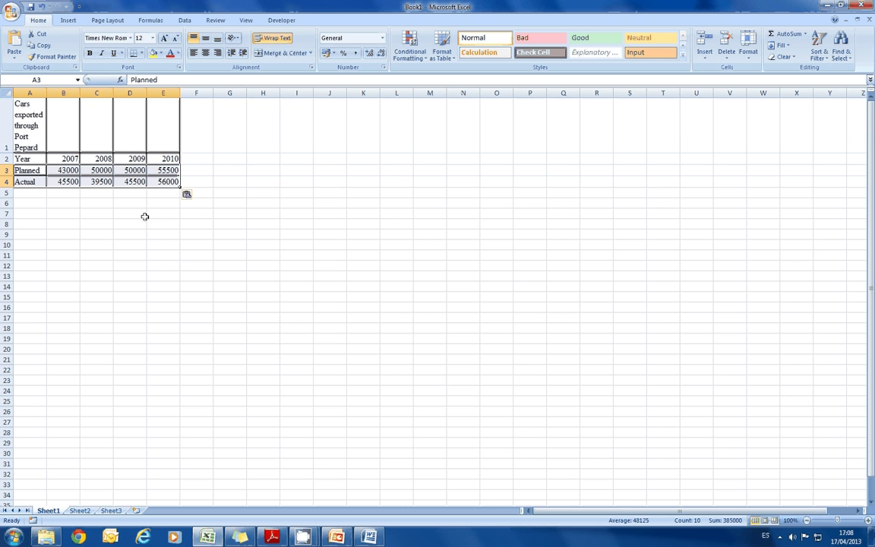
pyautogui.click(69, 20)
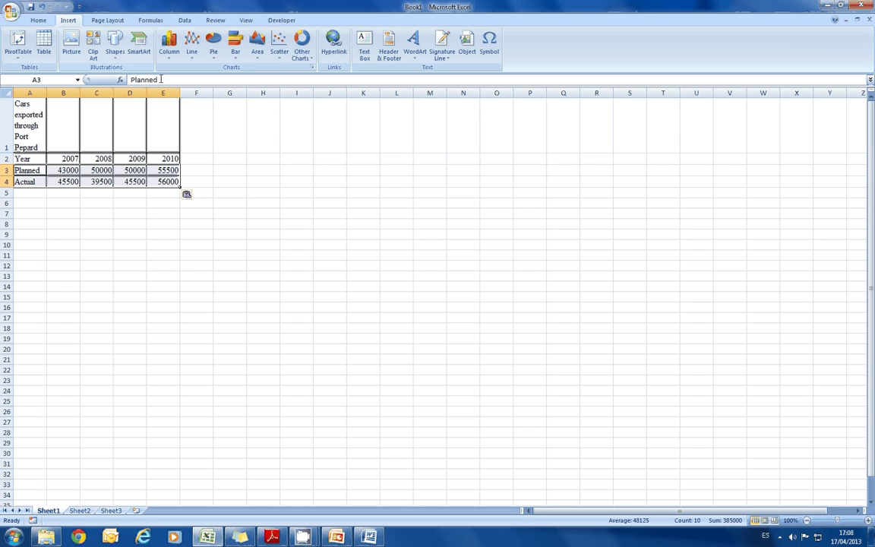
pyautogui.click(168, 46)
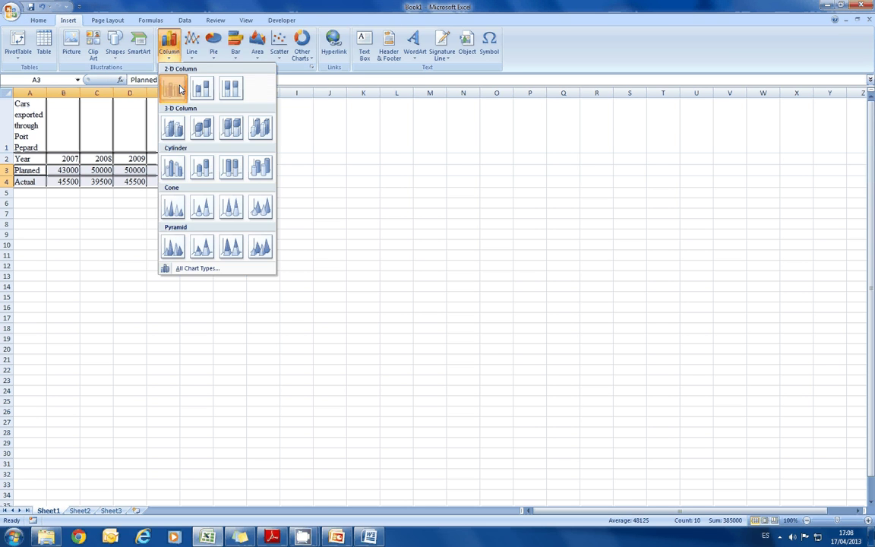
pyautogui.click(174, 87)
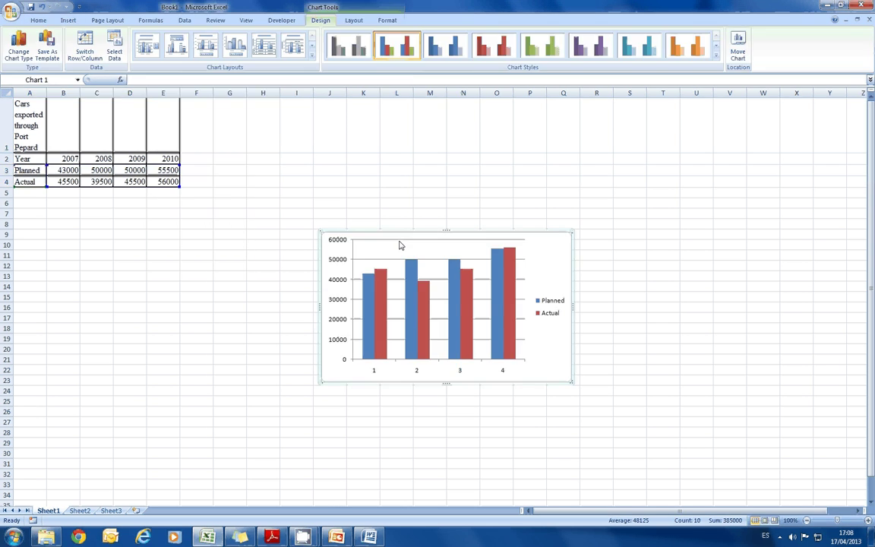
# Apply the chart layout with chart and axis title placeholders
pyautogui.click(314, 55)
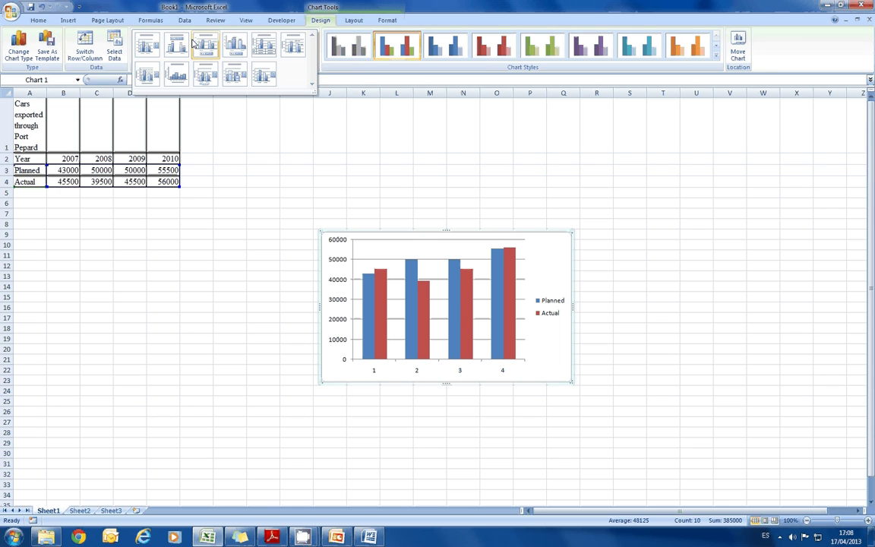
pyautogui.click(204, 85)
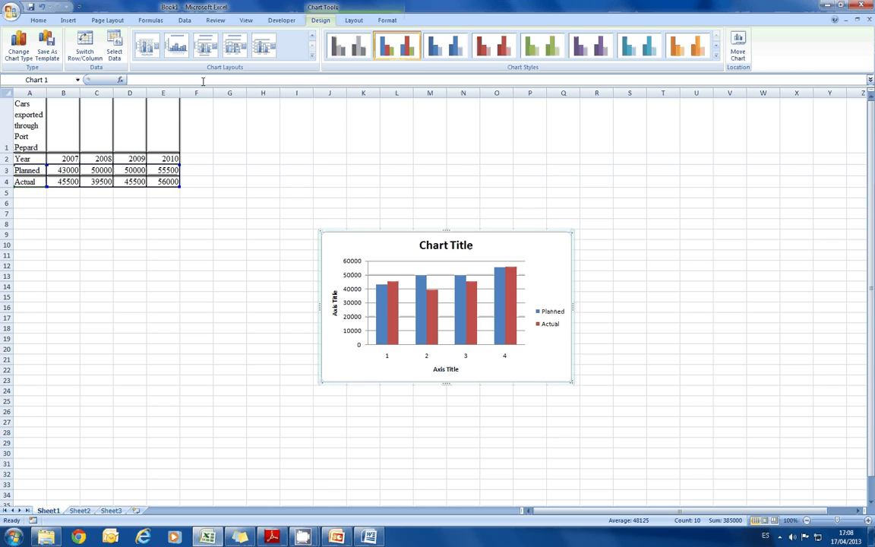
pyautogui.click(465, 246)
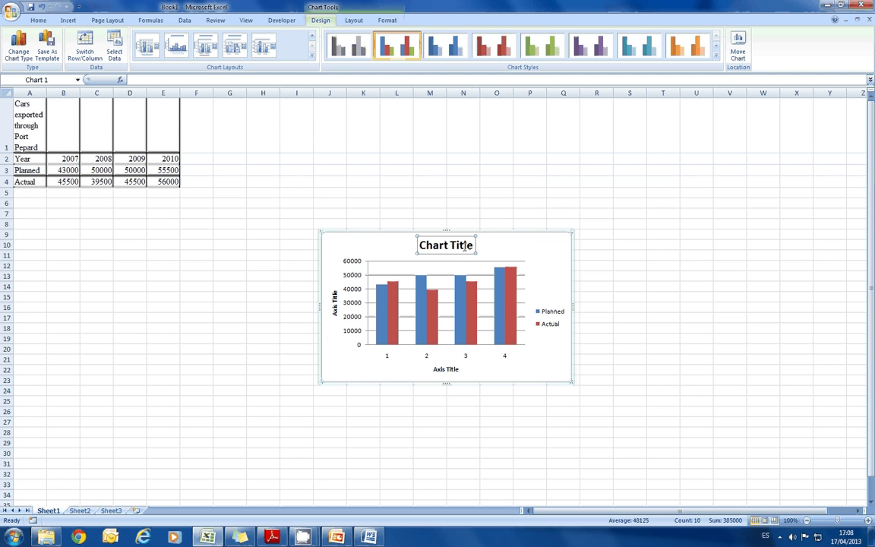
# Cut the chart title down to 'T', then bring the PDF task sheet forward
pyautogui.click(465, 246)
pyautogui.press('BackSpace')
pyautogui.press('BackSpace')
pyautogui.press('BackSpace')
pyautogui.press('BackSpace')
pyautogui.press('BackSpace')
pyautogui.press('BackSpace')
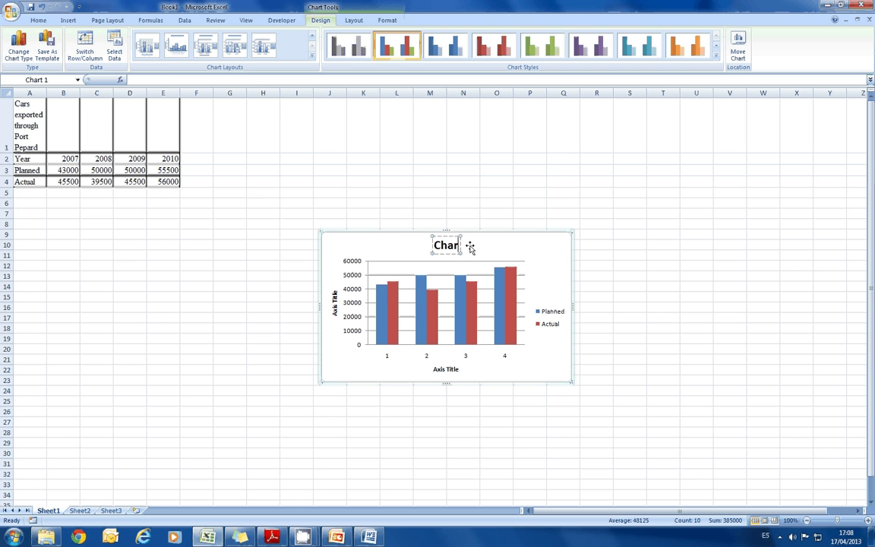
pyautogui.press('BackSpace')
pyautogui.press('BackSpace')
pyautogui.press('BackSpace')
pyautogui.press('BackSpace')
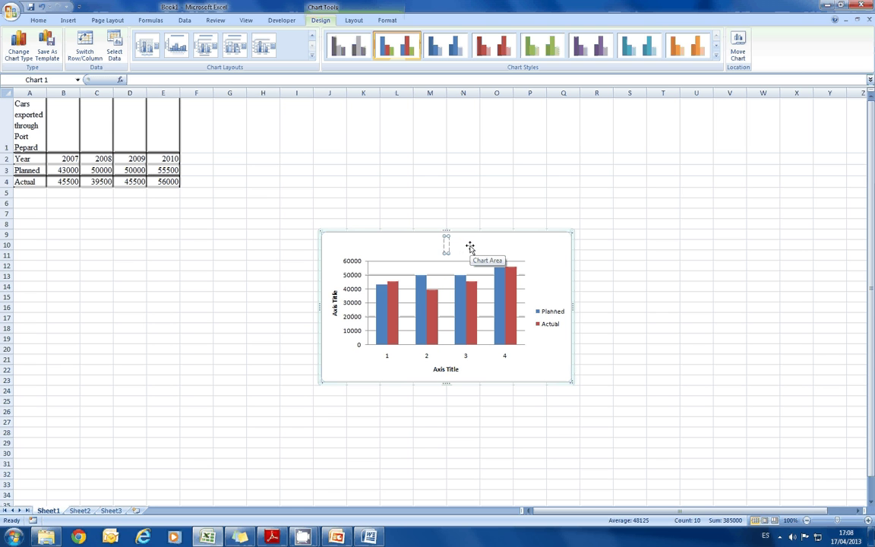
pyautogui.write('T')
pyautogui.moveTo(271, 538)
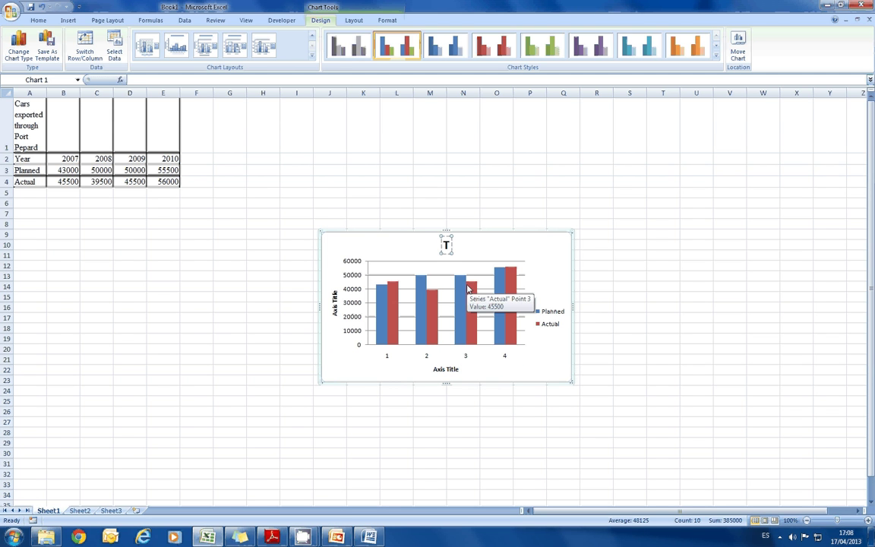
pyautogui.click(273, 538)
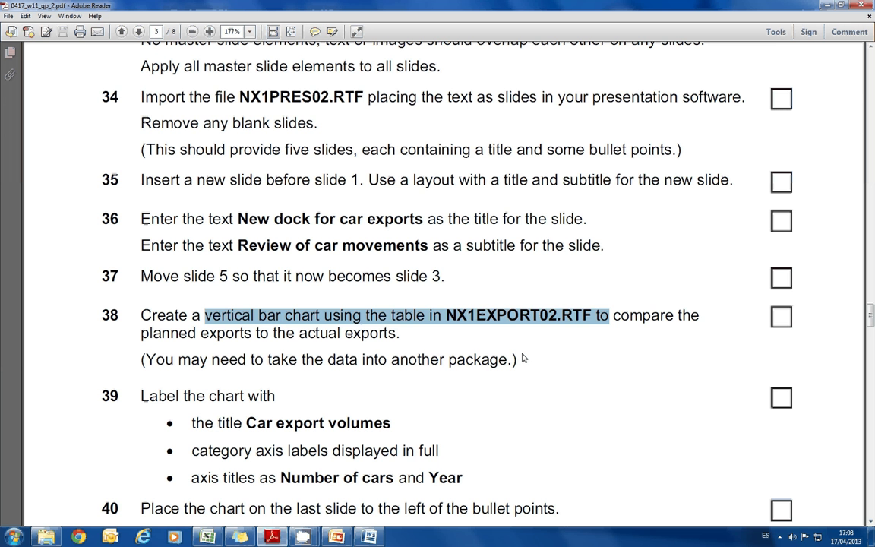
# Copy the required title 'Car export volumes' from the task sheet and return to Excel
pyautogui.scroll(-1, 486, 448)
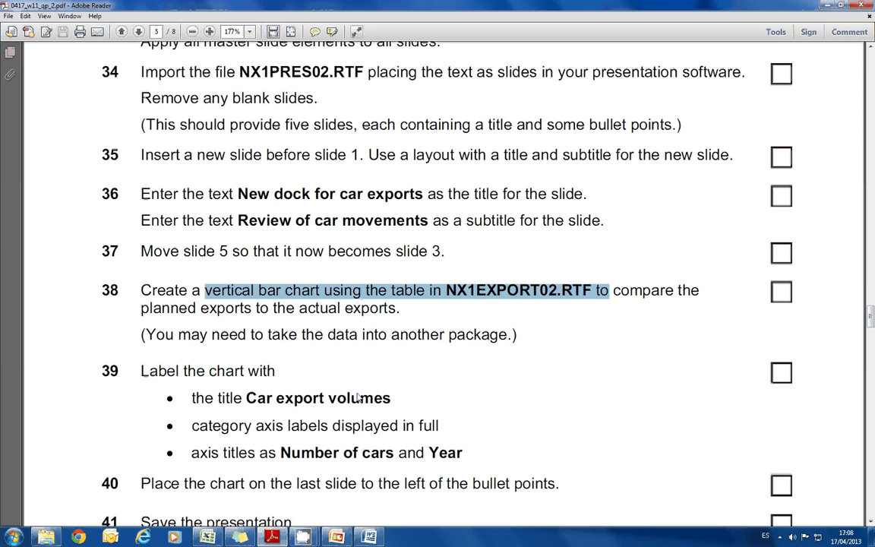
pyautogui.moveTo(391, 398); pyautogui.dragTo(256, 400)
pyautogui.hotkey('ctrl', 'c')
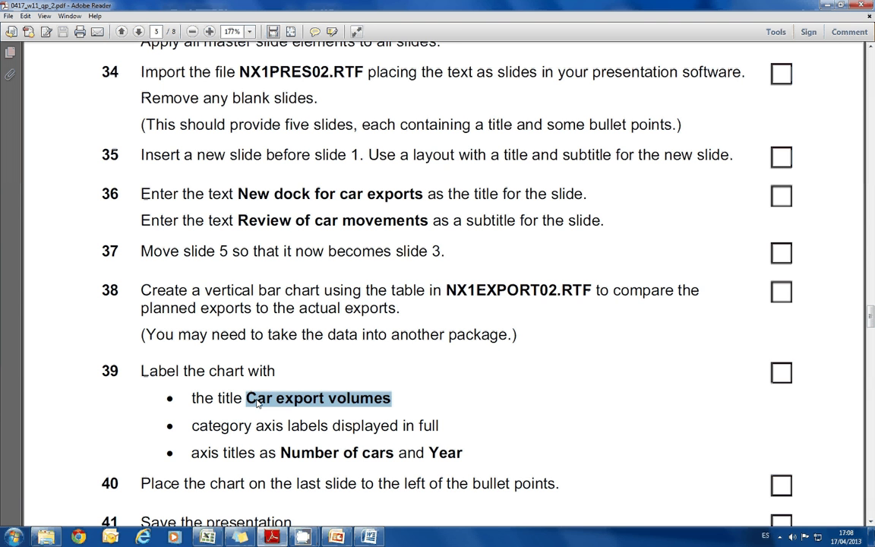
pyautogui.hotkey('alt', 'Tab')
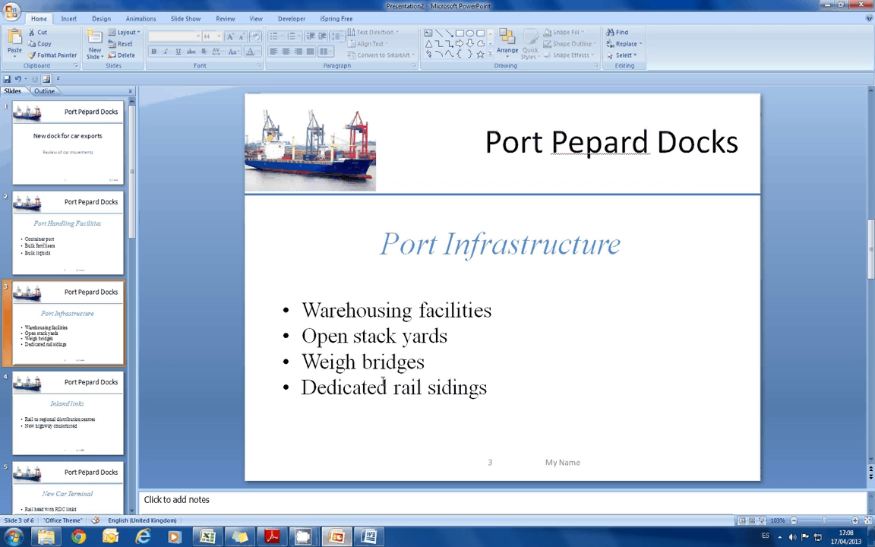
pyautogui.hotkey('alt', 'Tab')
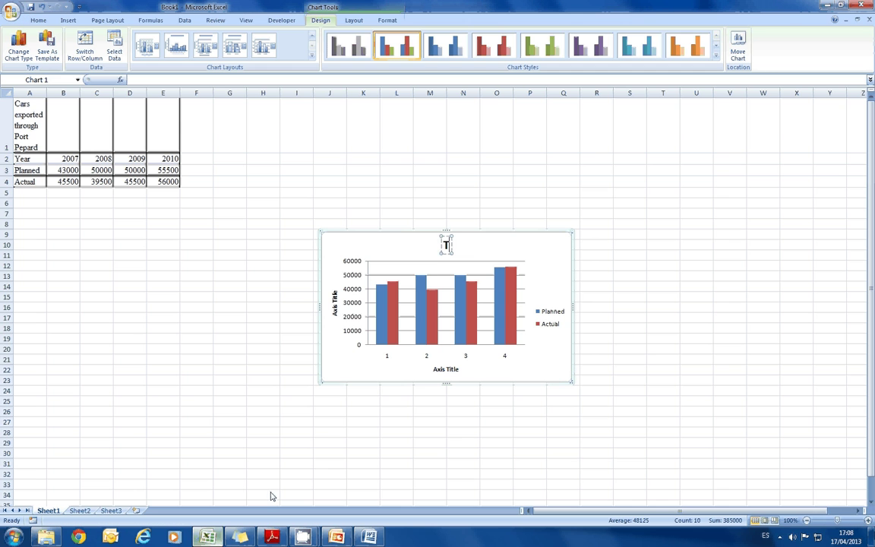
# Paste 'Car export volumes' as the chart title, removing the stray T
pyautogui.hotkey('ctrl', 'v')
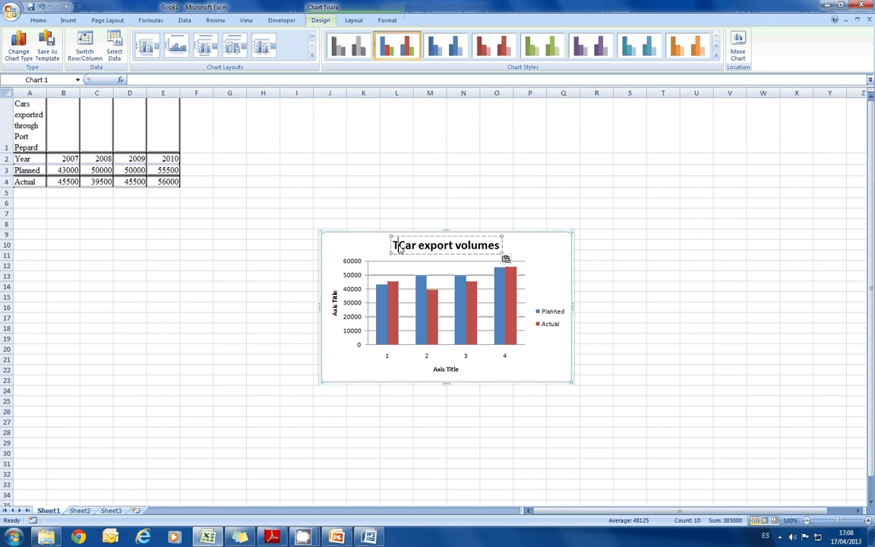
pyautogui.click(398, 246)
pyautogui.press('BackSpace')
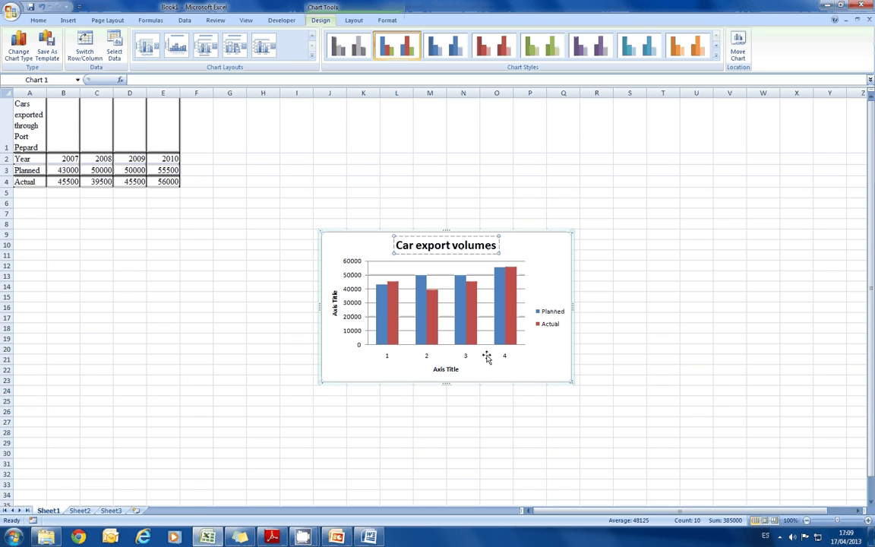
pyautogui.click(463, 342)
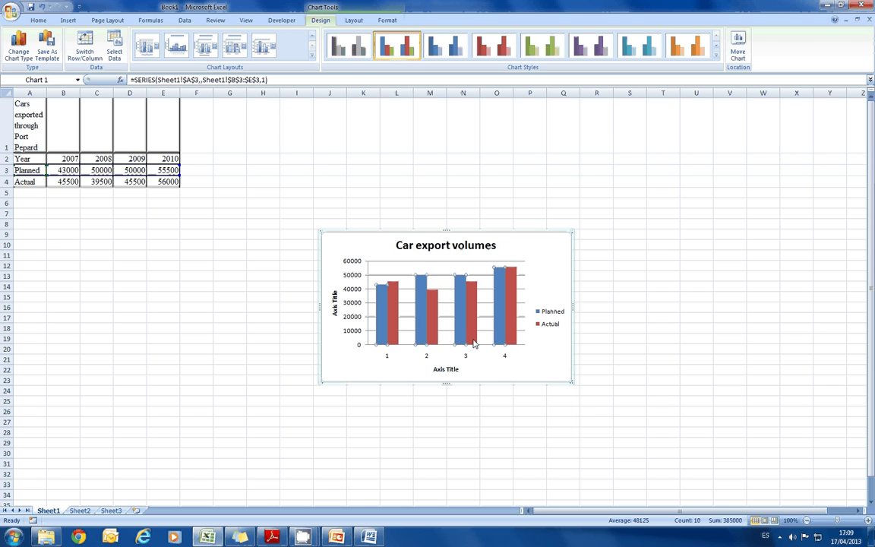
# Open the chart's Select Data Source dialog
pyautogui.rightClick(473, 343)
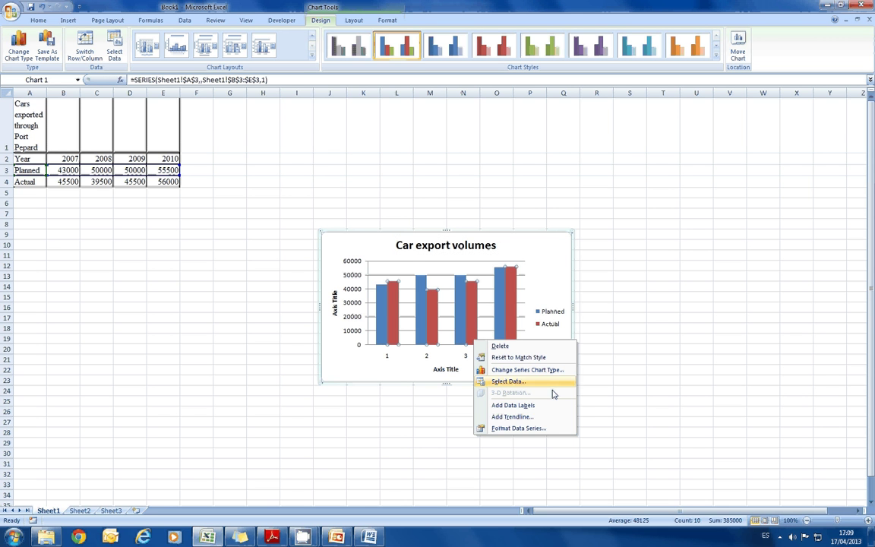
pyautogui.click(516, 430)
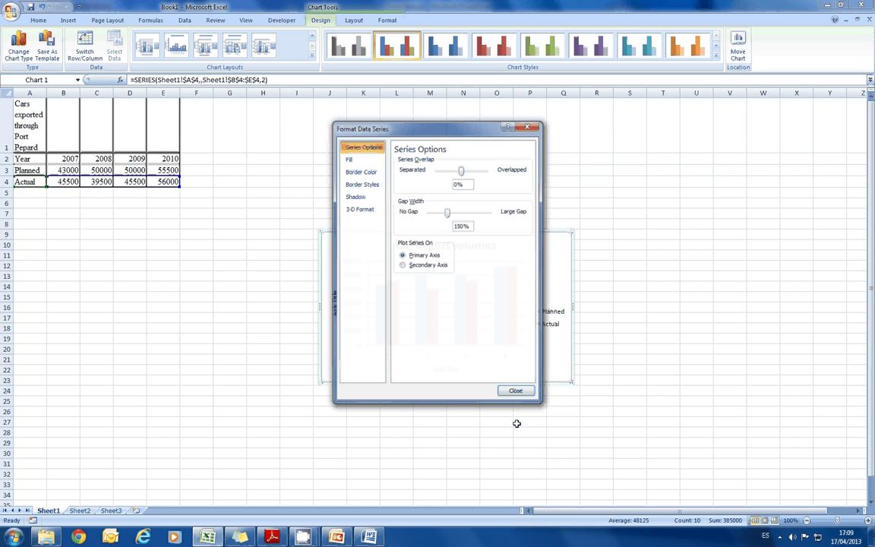
pyautogui.click(529, 126)
pyautogui.rightClick(538, 282)
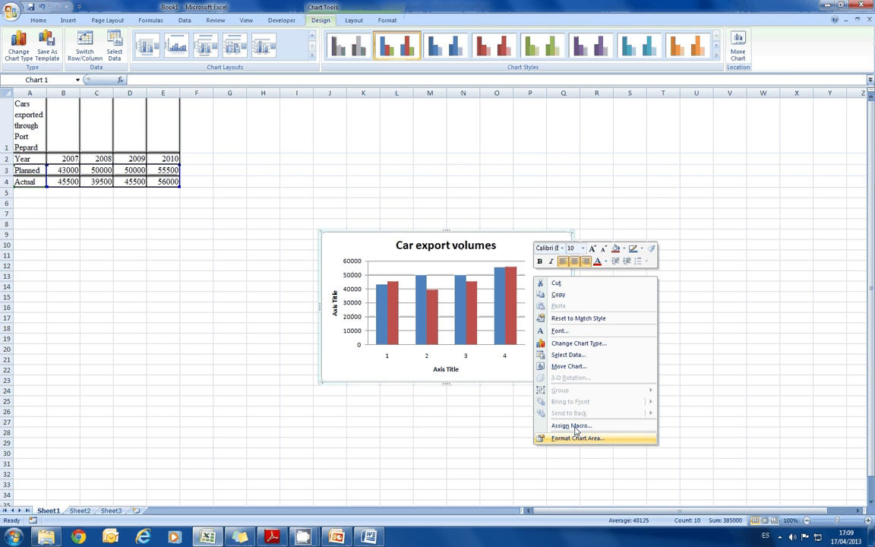
pyautogui.click(568, 354)
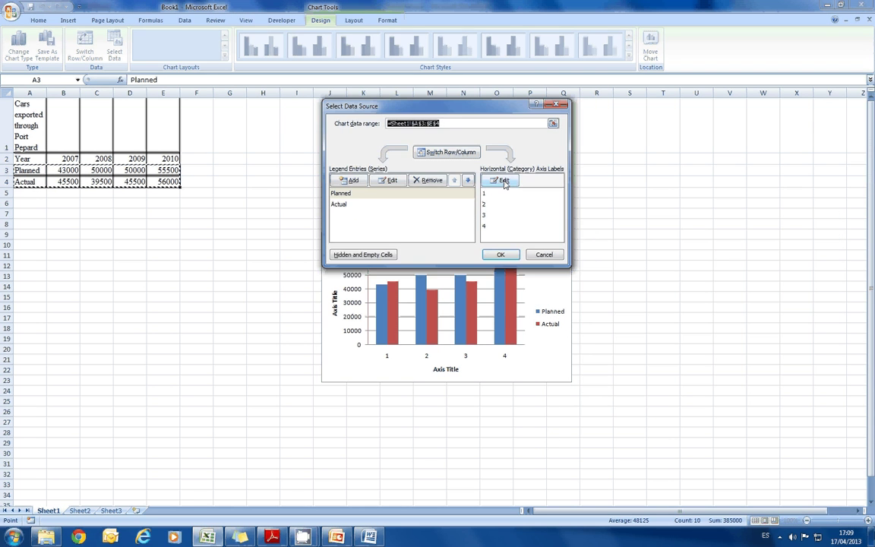
# Set the category axis labels to the years in Sheet1!$B$2:$E$2 (2007–2010)
pyautogui.click(498, 204)
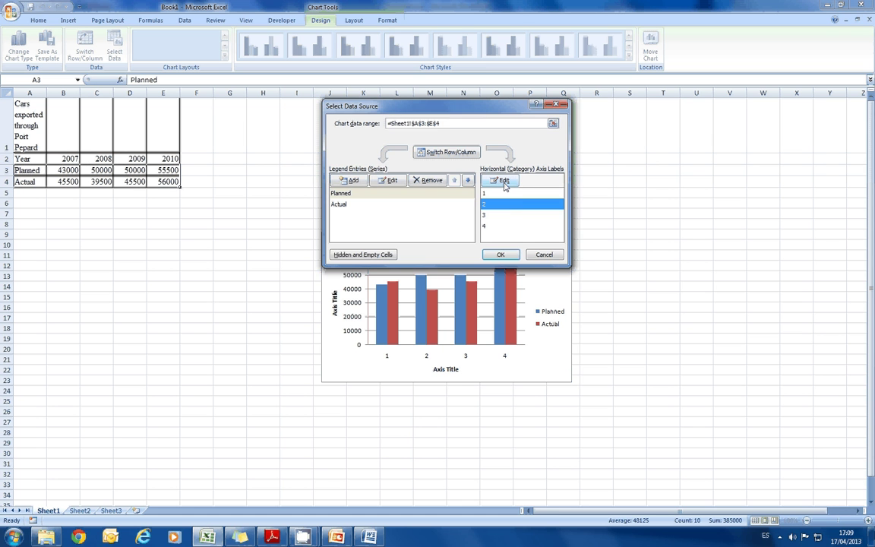
pyautogui.click(504, 183)
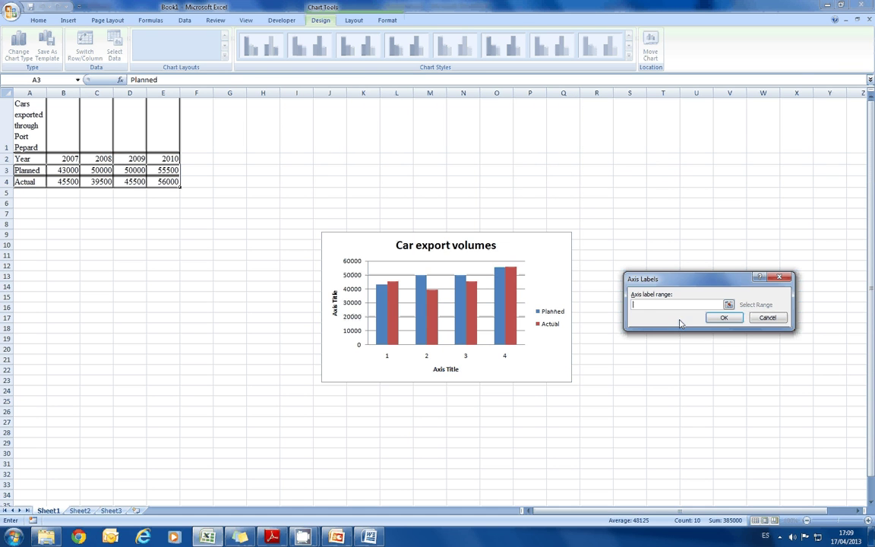
pyautogui.moveTo(69, 160); pyautogui.dragTo(168, 159)
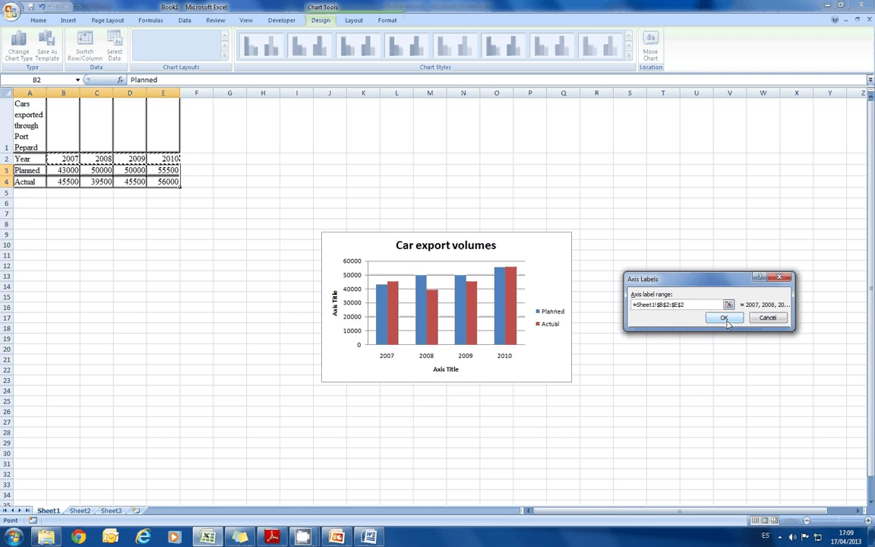
pyautogui.click(723, 317)
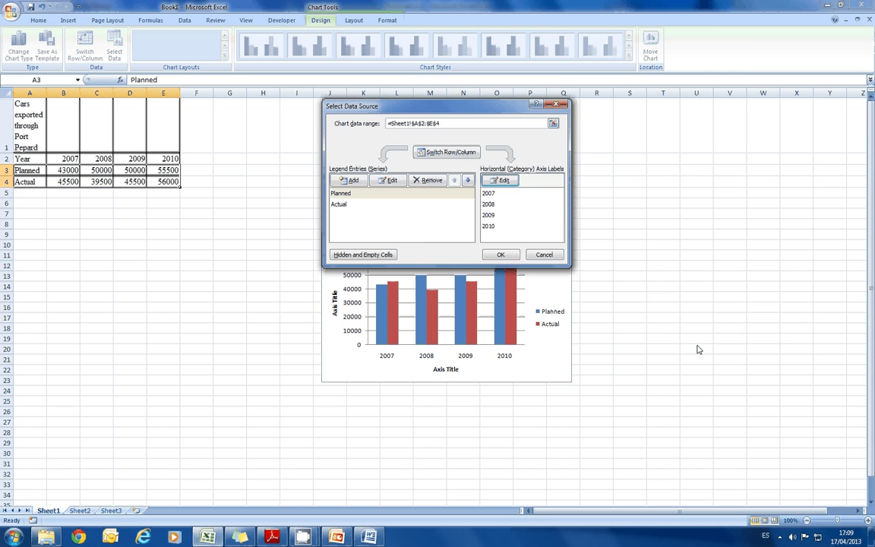
pyautogui.click(501, 255)
# Title the horizontal axis 'Year'
pyautogui.click(446, 369)
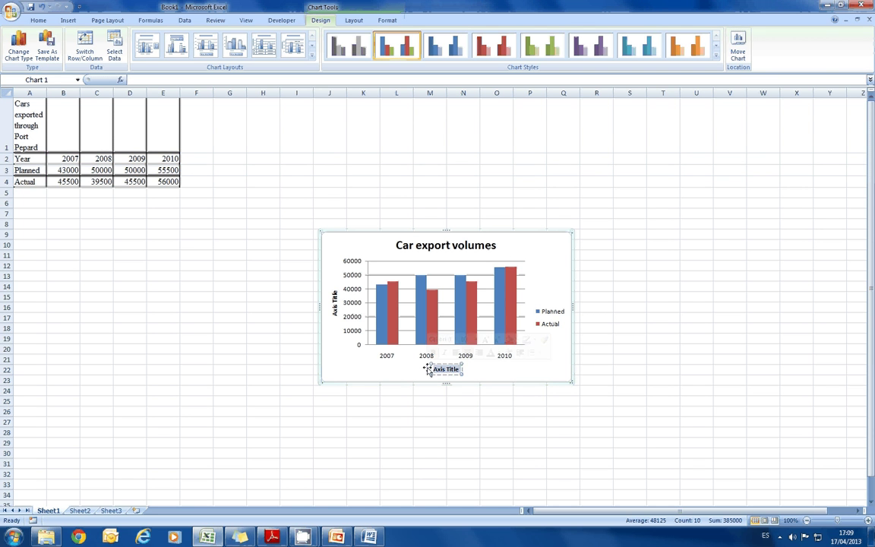
pyautogui.tripleClick(435, 369)
pyautogui.write('Year')
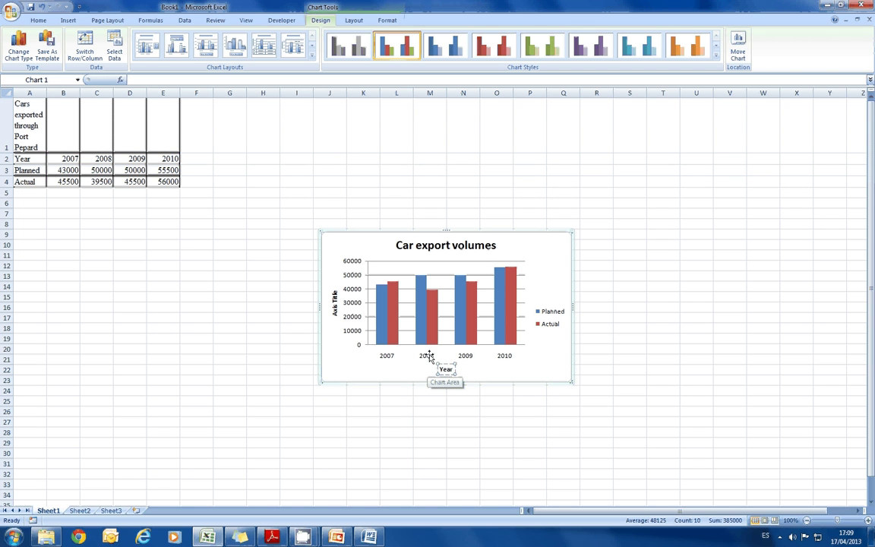
pyautogui.click(430, 357)
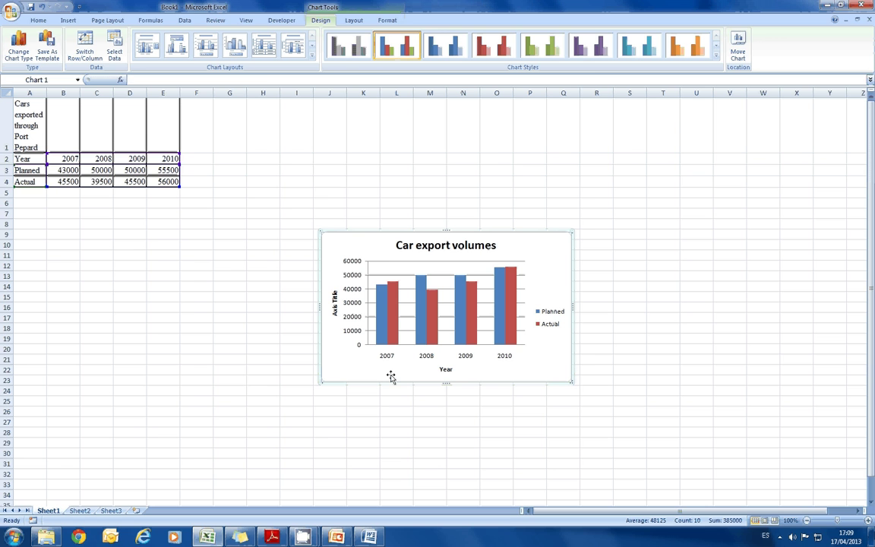
# Select the axis title text 'Number of cars' in the PDF task sheet
pyautogui.click(272, 537)
pyautogui.scroll(-2, 332, 406)
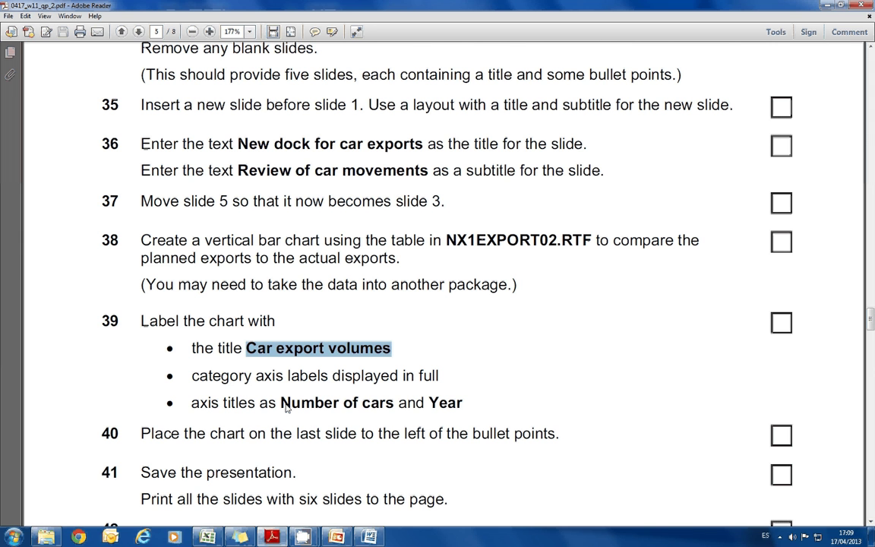
pyautogui.moveTo(281, 403); pyautogui.dragTo(389, 409)
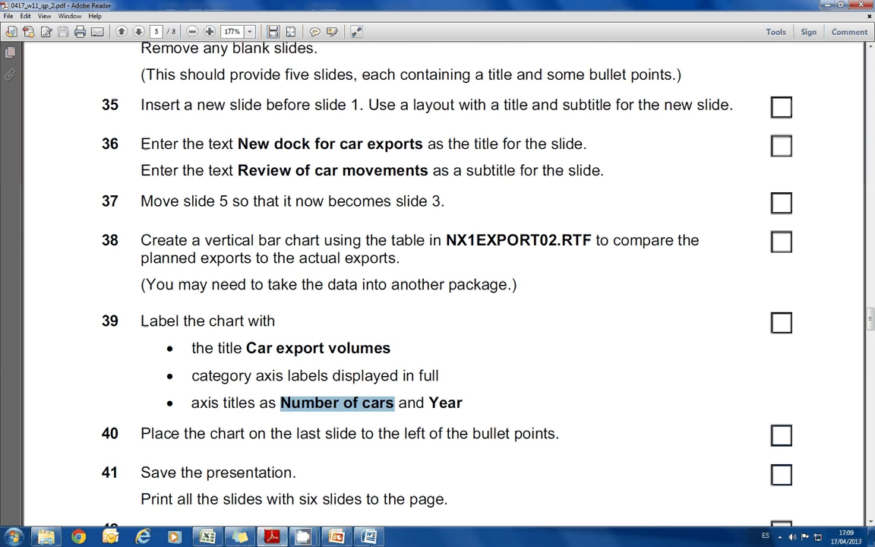
# Title the chart's vertical axis 'Number of cars'
pyautogui.click(207, 537)
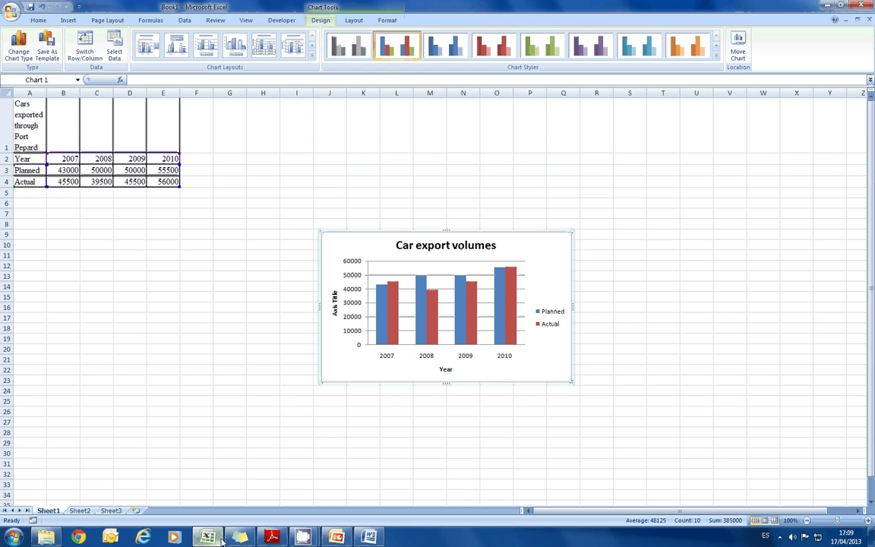
pyautogui.click(334, 302)
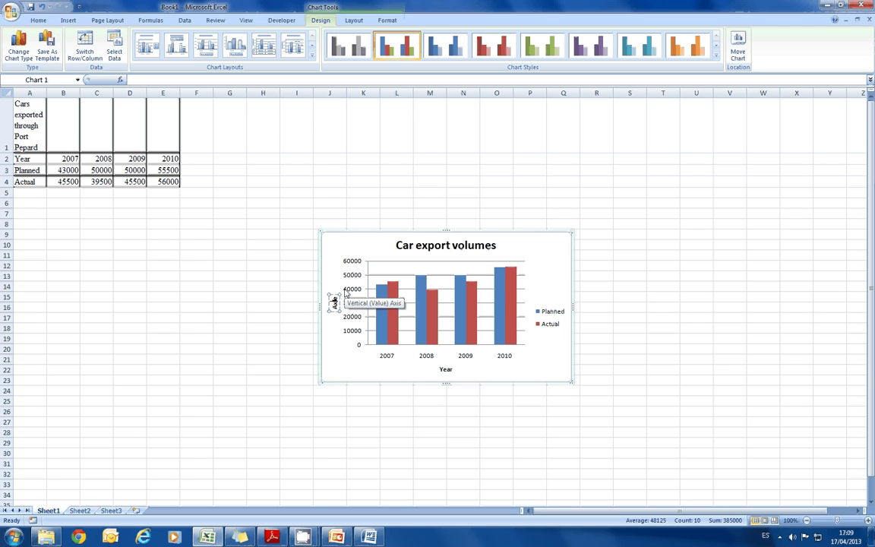
pyautogui.write('Number of cars')
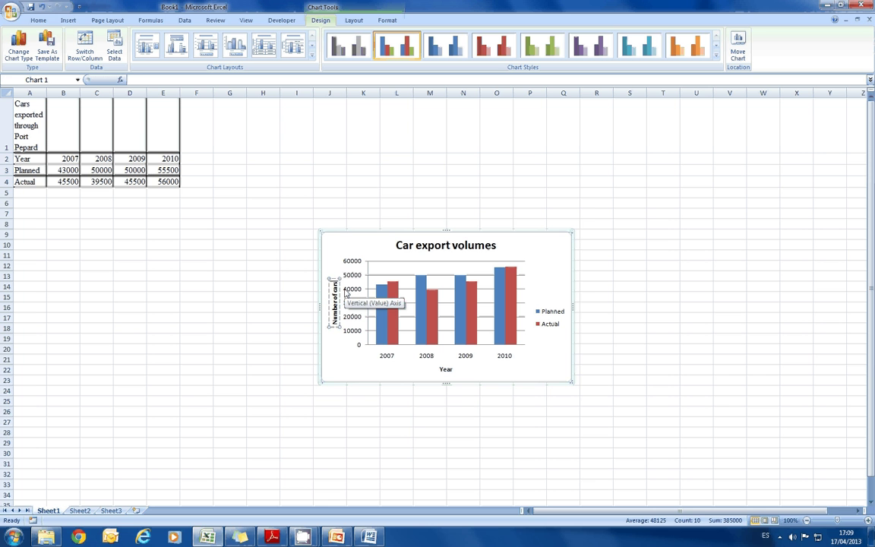
# Enlarge the chart by dragging its corner, then bring PowerPoint to the front
pyautogui.click(553, 272)
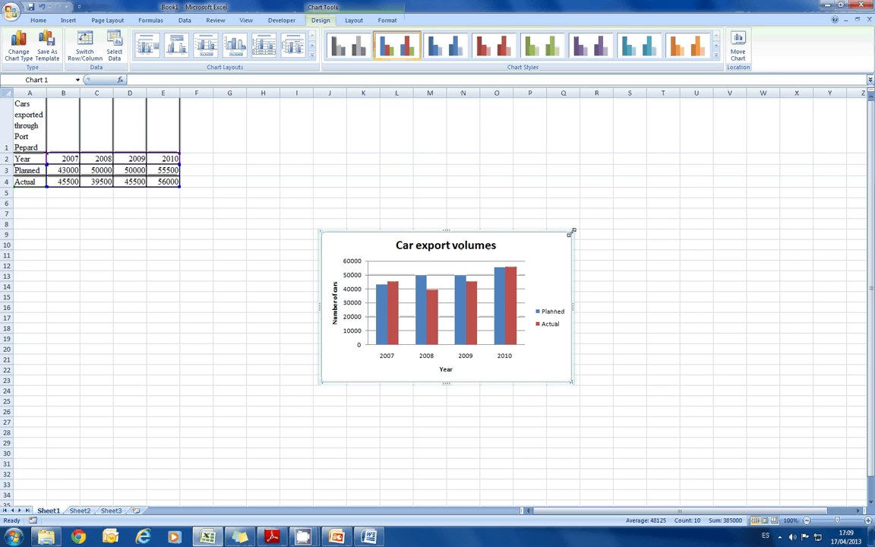
pyautogui.moveTo(573, 231); pyautogui.dragTo(608, 191)
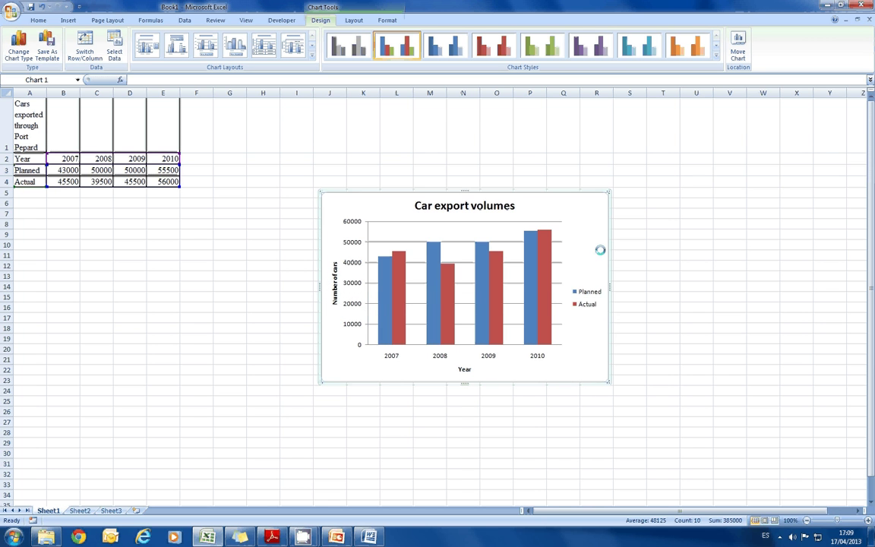
pyautogui.click(271, 537)
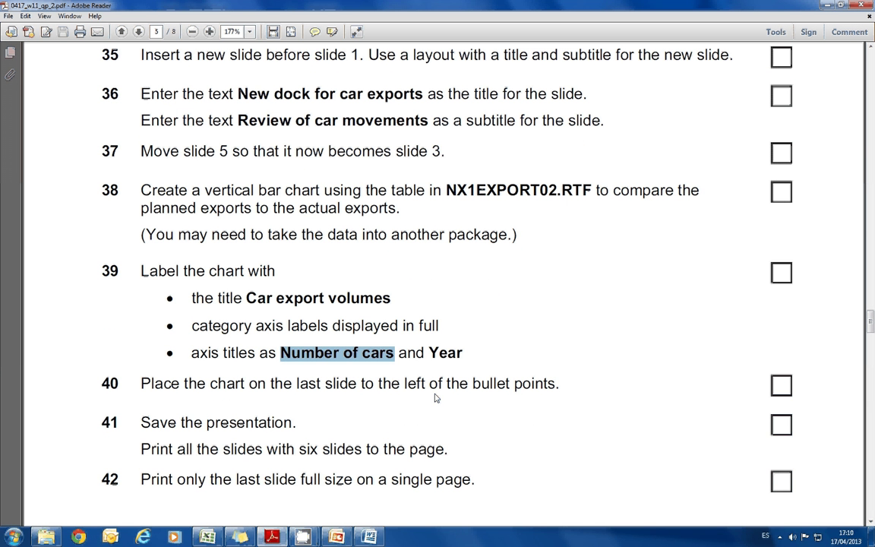
pyautogui.hotkey('alt', 'Tab')
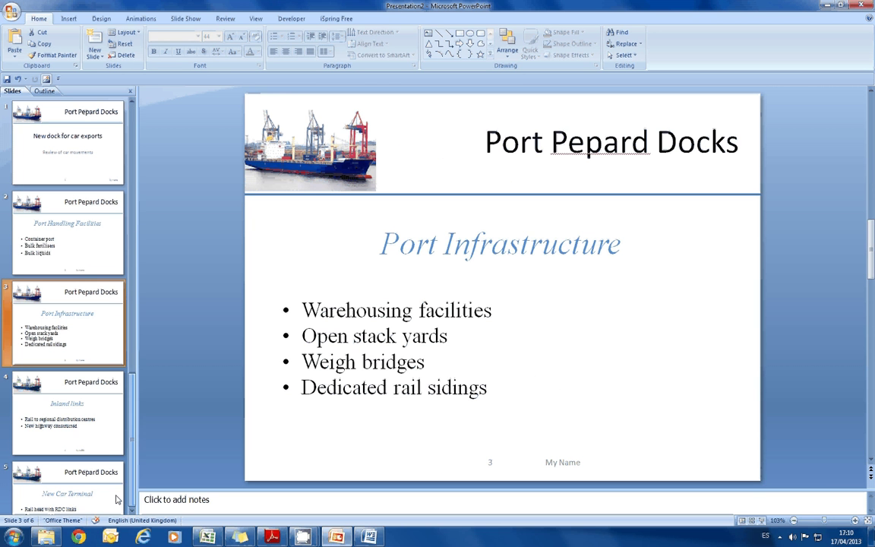
# Paste the chart onto slide 6, Car exports
pyautogui.scroll(-5, 110, 456)
pyautogui.click(110, 453)
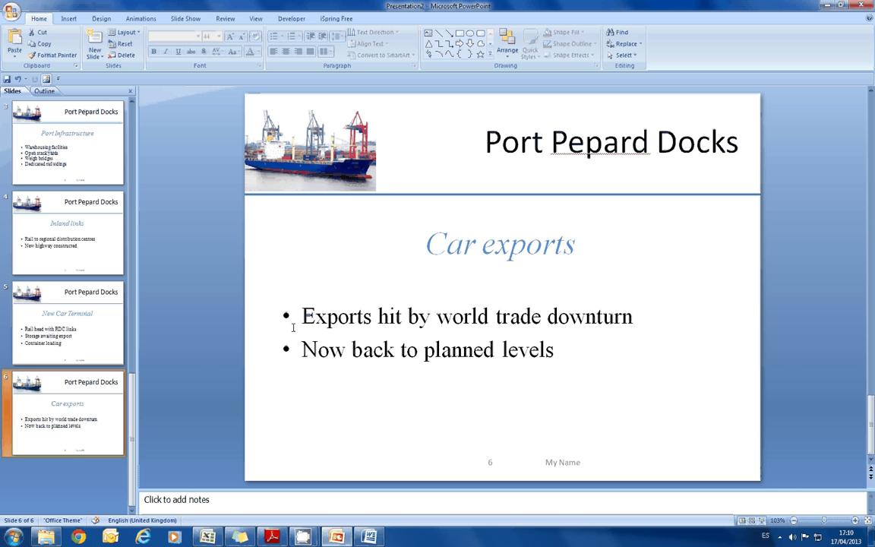
pyautogui.click(273, 289)
pyautogui.hotkey('ctrl', 'v')
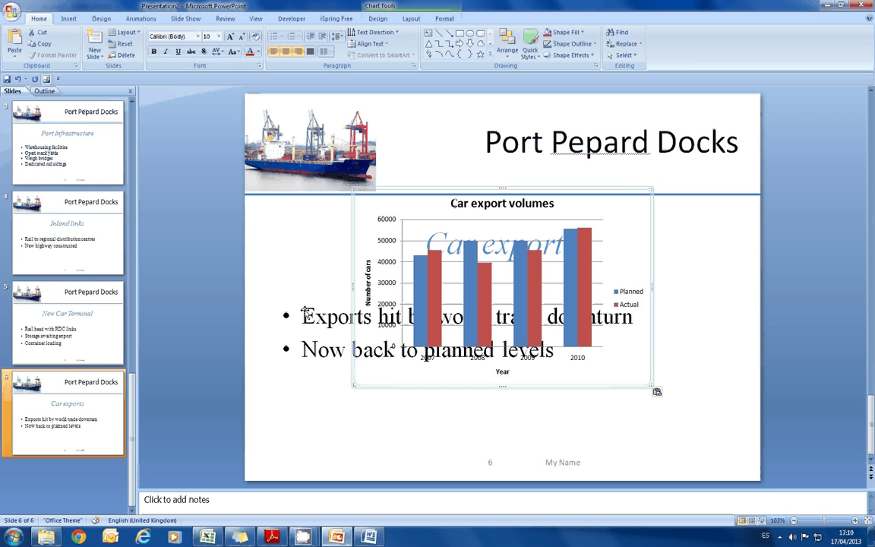
# Narrow the bullet text box to the right and move the chart to its left
pyautogui.click(308, 358)
pyautogui.moveTo(276, 352); pyautogui.dragTo(556, 359)
pyautogui.click(495, 220)
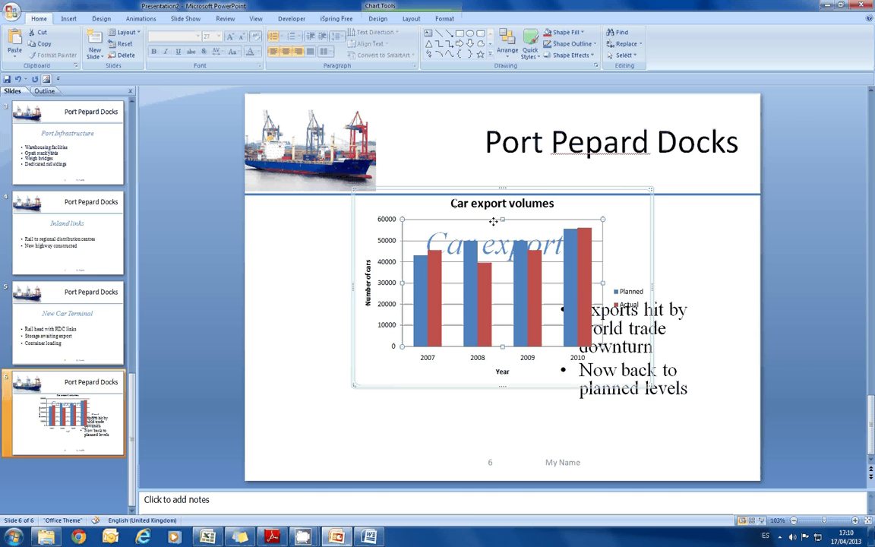
pyautogui.moveTo(652, 229)
pyautogui.mouseDown()
pyautogui.moveTo(543, 309)
pyautogui.moveTo(559, 303)
pyautogui.moveTo(492, 306)
pyautogui.moveTo(509, 287)
pyautogui.mouseUp()
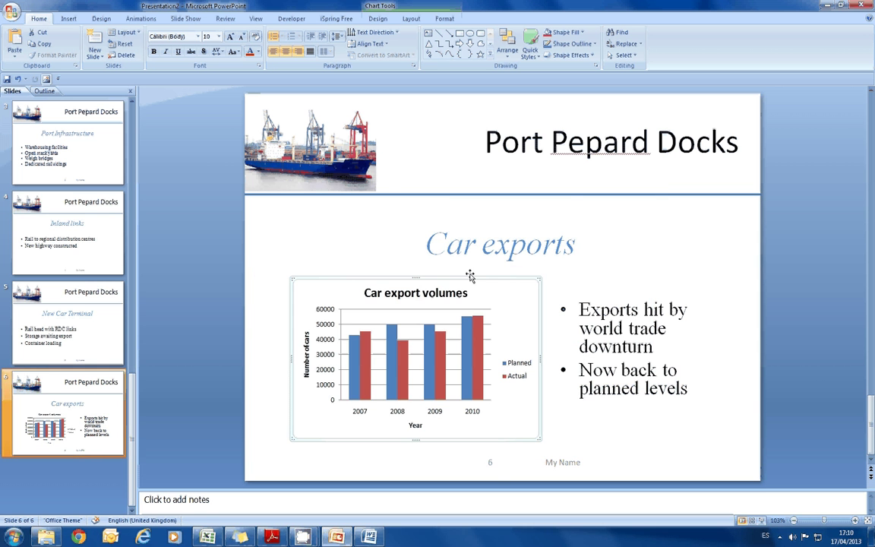
pyautogui.click(346, 230)
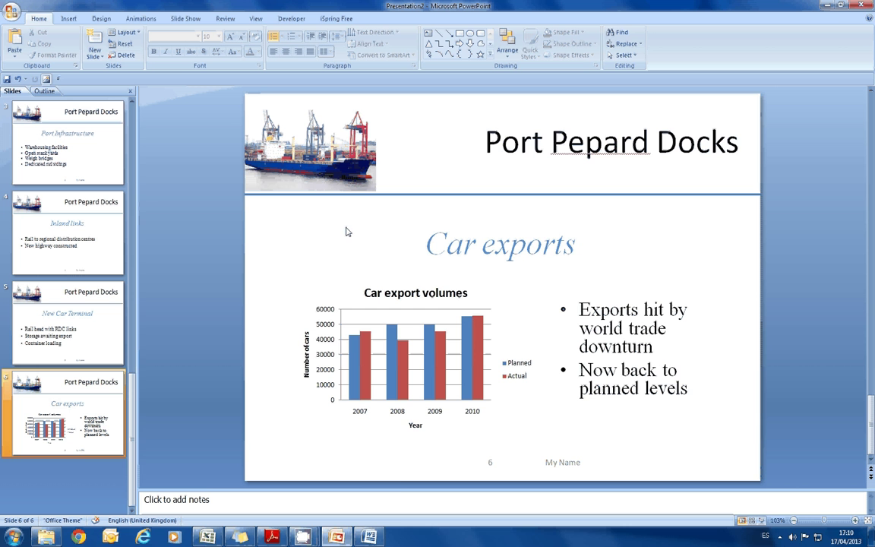
# Highlight the print-six-slides-per-page instruction in the task sheet and return to PowerPoint
pyautogui.click(350, 538)
pyautogui.scroll(-2, 332, 404)
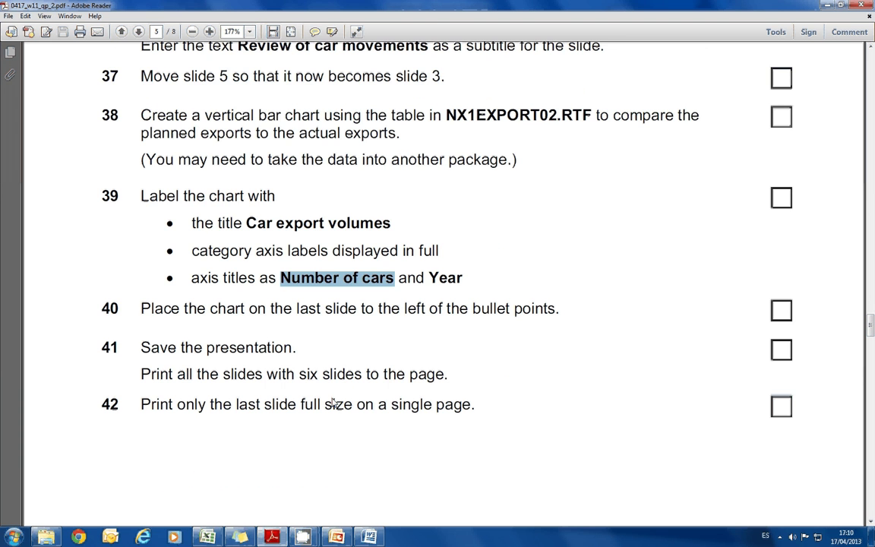
pyautogui.click(229, 351)
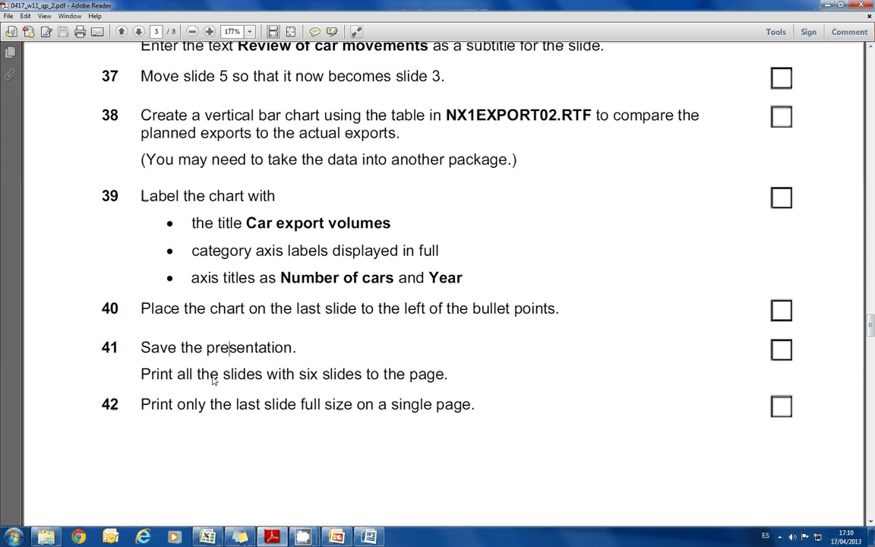
pyautogui.moveTo(151, 378); pyautogui.dragTo(458, 387)
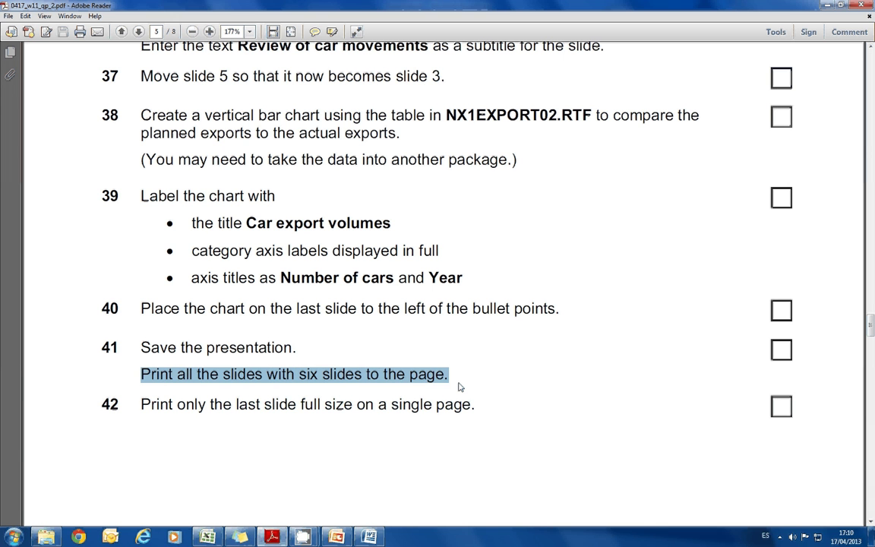
pyautogui.click(337, 538)
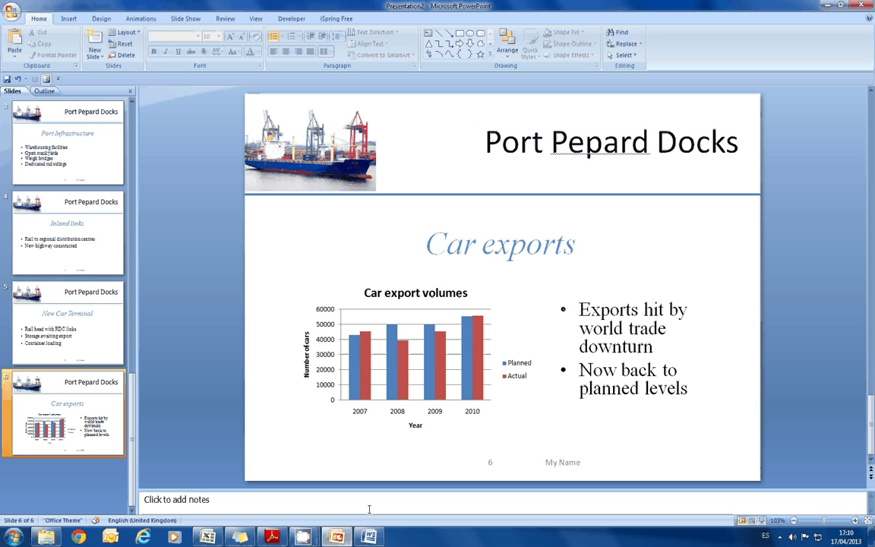
# Print preview the presentation as handouts with six slides per page
pyautogui.click(12, 12)
pyautogui.moveTo(33, 126)
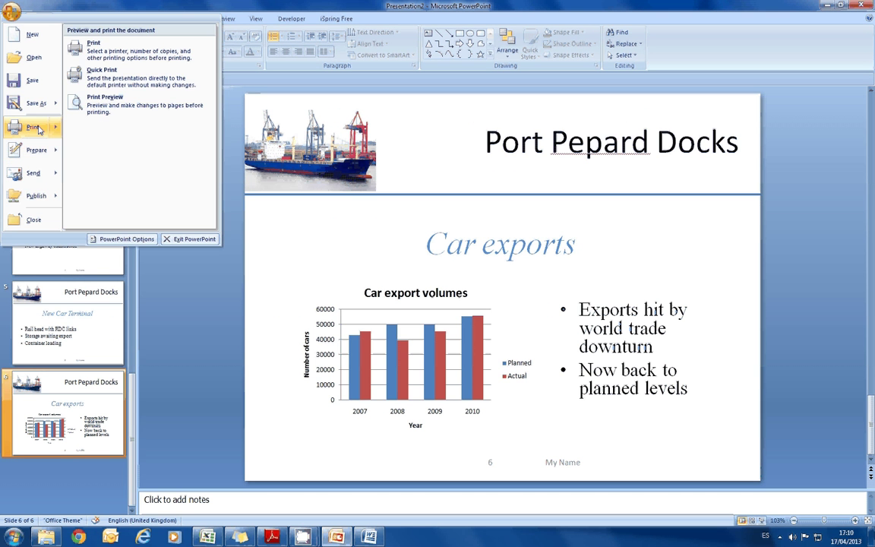
pyautogui.click(118, 105)
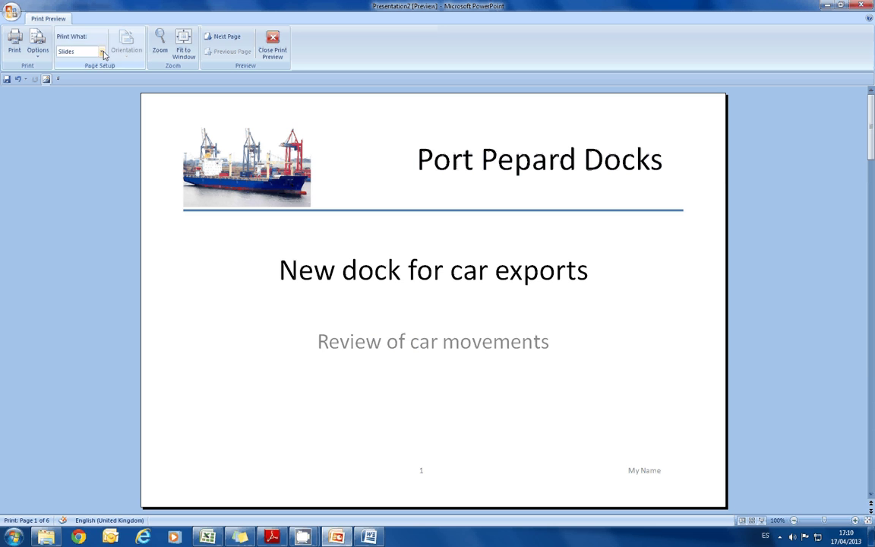
pyautogui.click(102, 52)
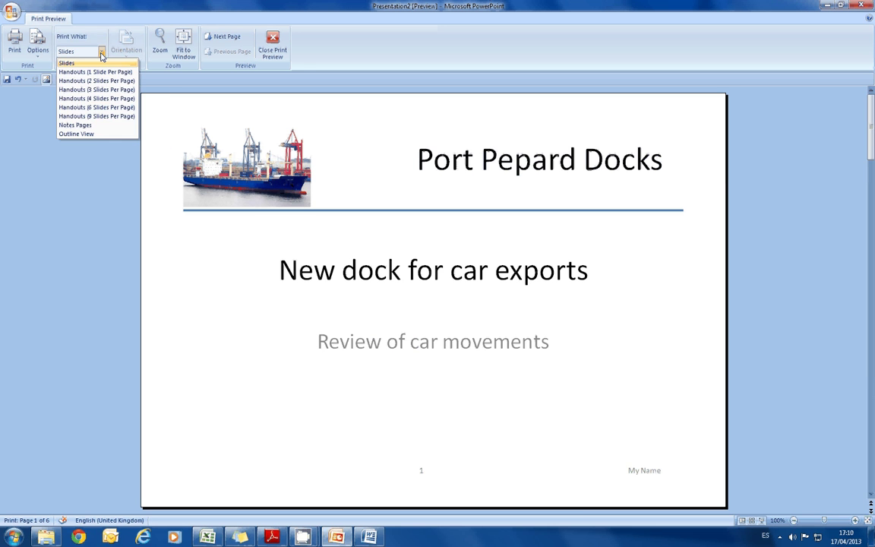
pyautogui.click(91, 107)
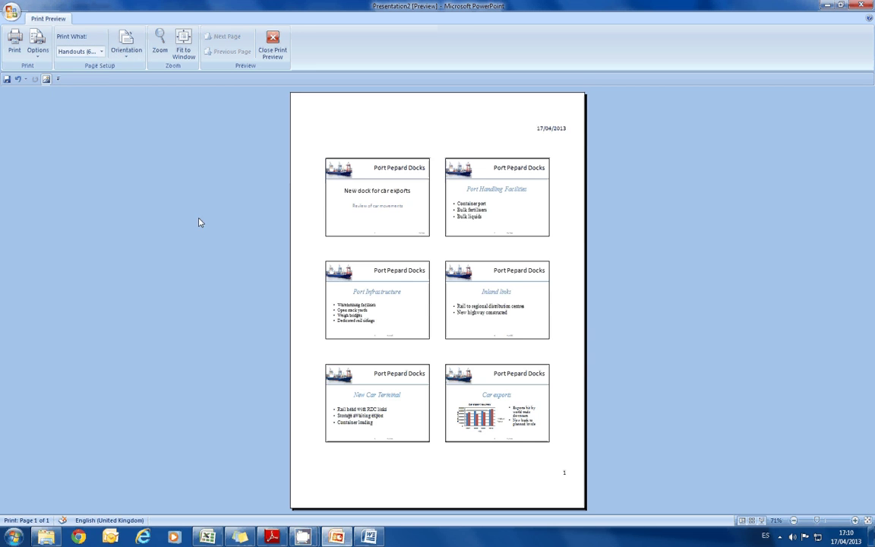
# Switch the preview back to full slides and open the Print dialog
pyautogui.click(101, 51)
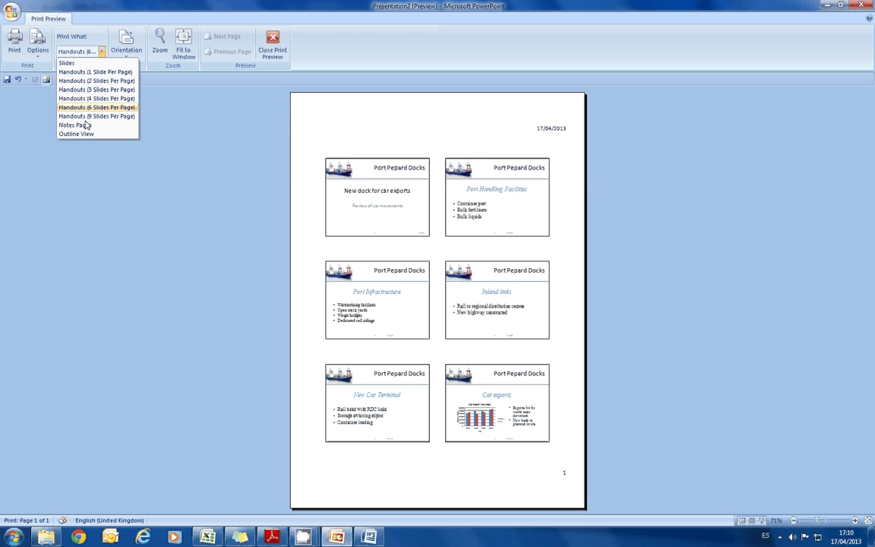
pyautogui.click(80, 64)
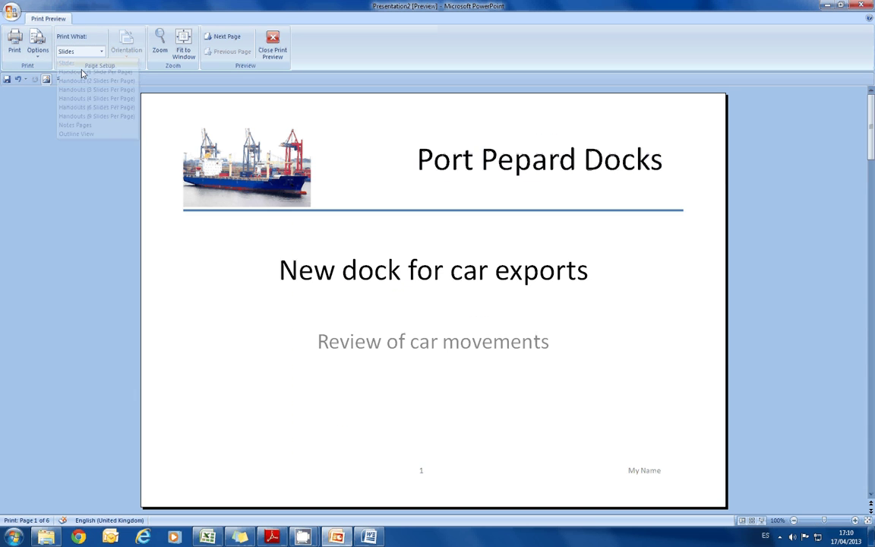
pyautogui.click(18, 45)
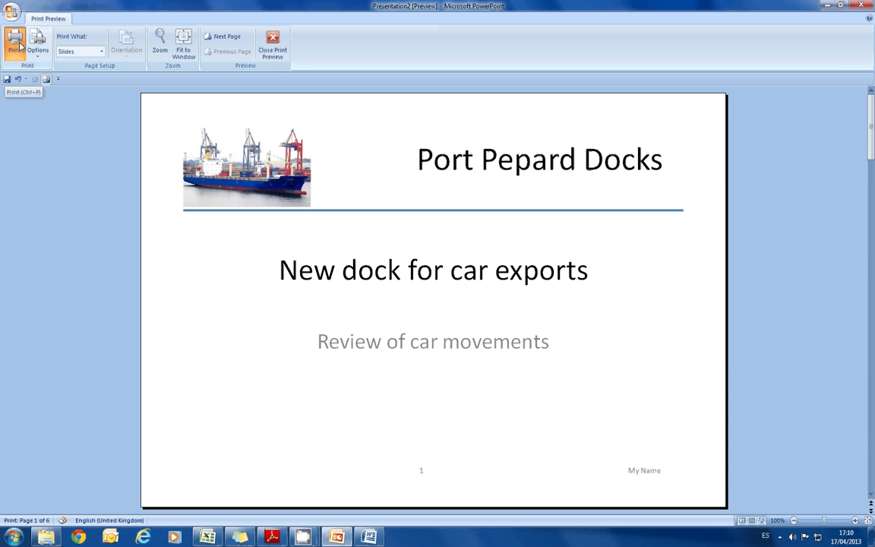
pyautogui.click(15, 44)
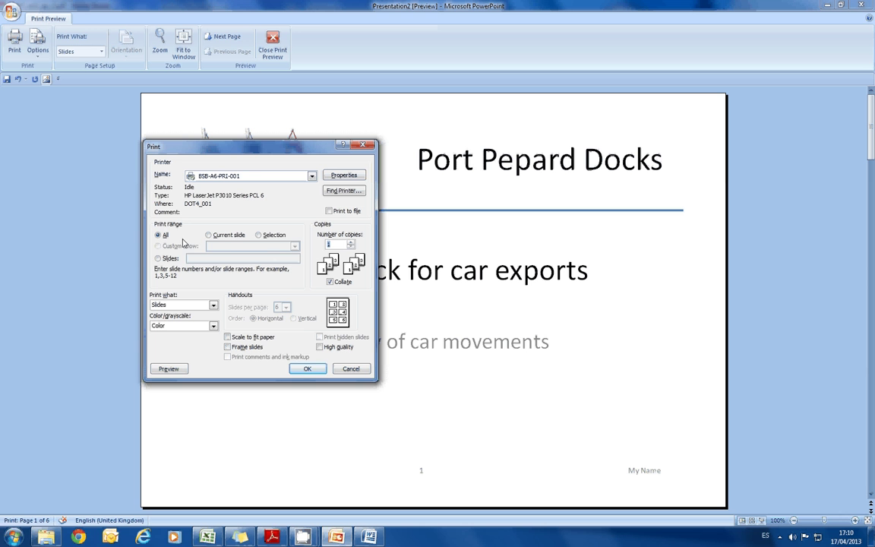
# Preview printing of slide 6 only, then close the print preview
pyautogui.click(171, 261)
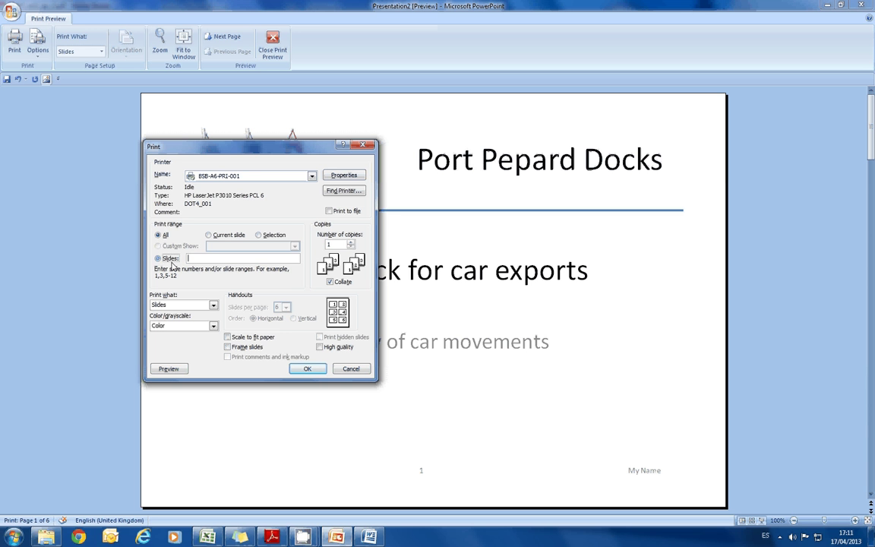
pyautogui.write('6')
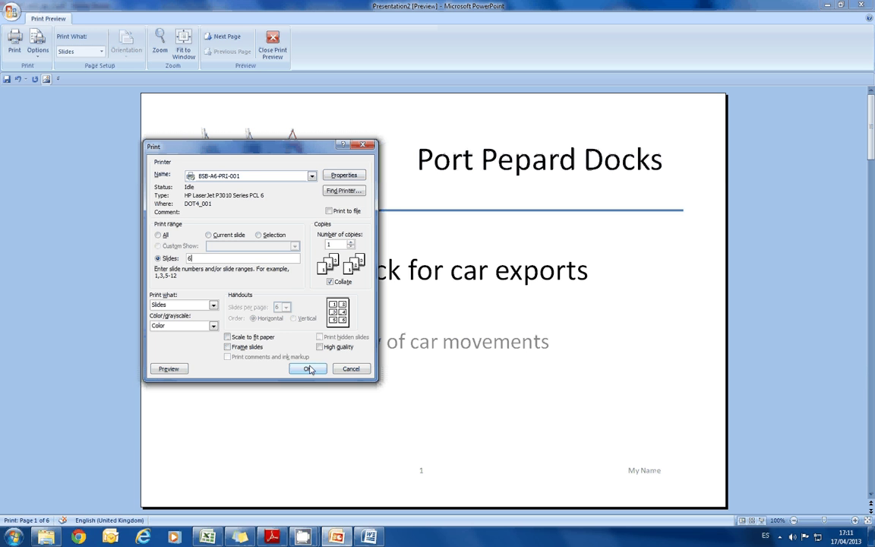
pyautogui.click(170, 368)
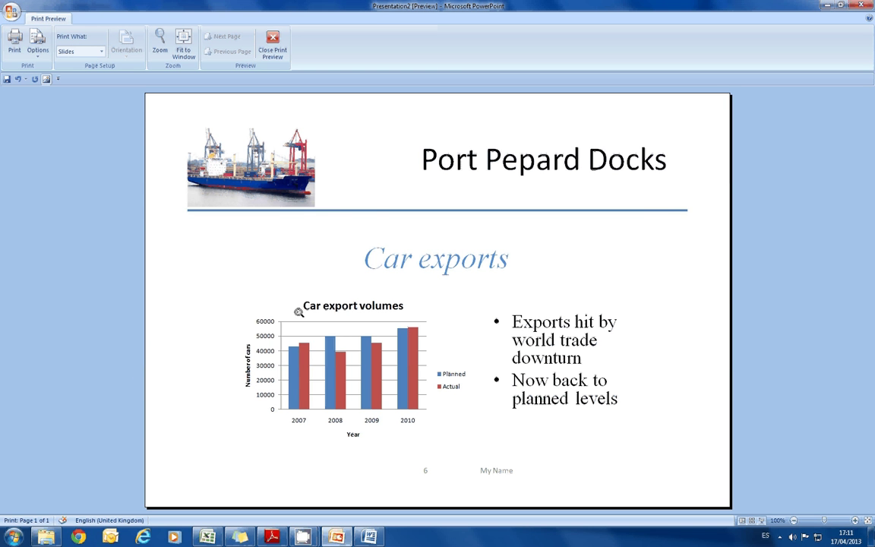
pyautogui.click(273, 44)
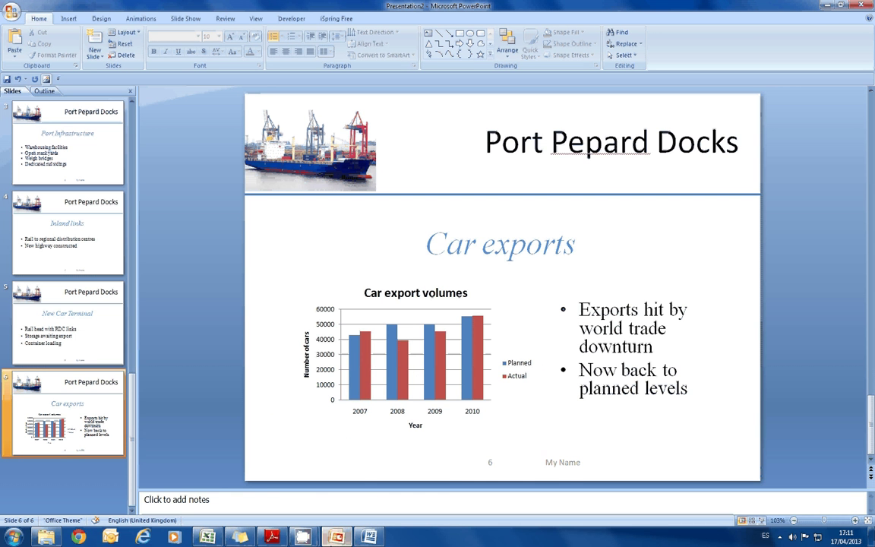
# Scroll the Adobe Reader exam paper to questions 40–42
pyautogui.scroll(-2, 283, 460)
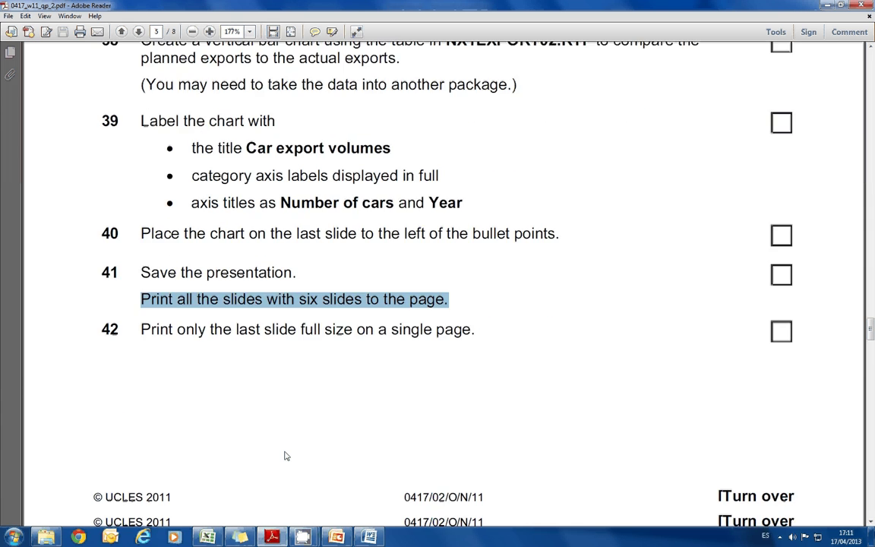
pyautogui.scroll(-2, 287, 456)
pyautogui.scroll(-1, 286, 456)
pyautogui.scroll(-2, 287, 455)
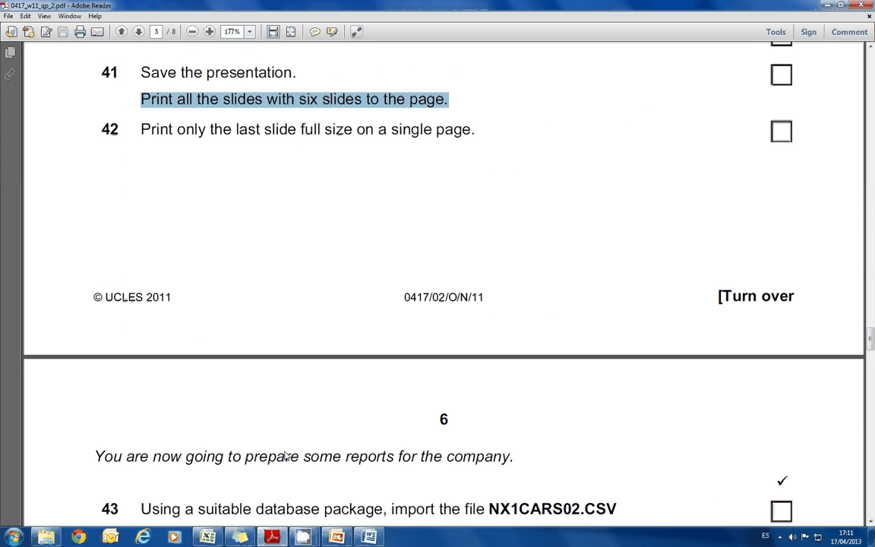
pyautogui.scroll(1, 286, 456)
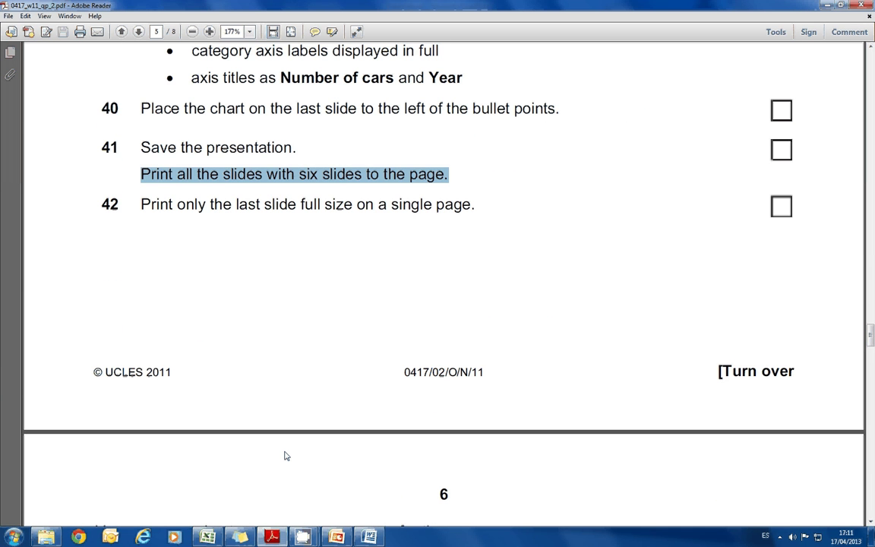